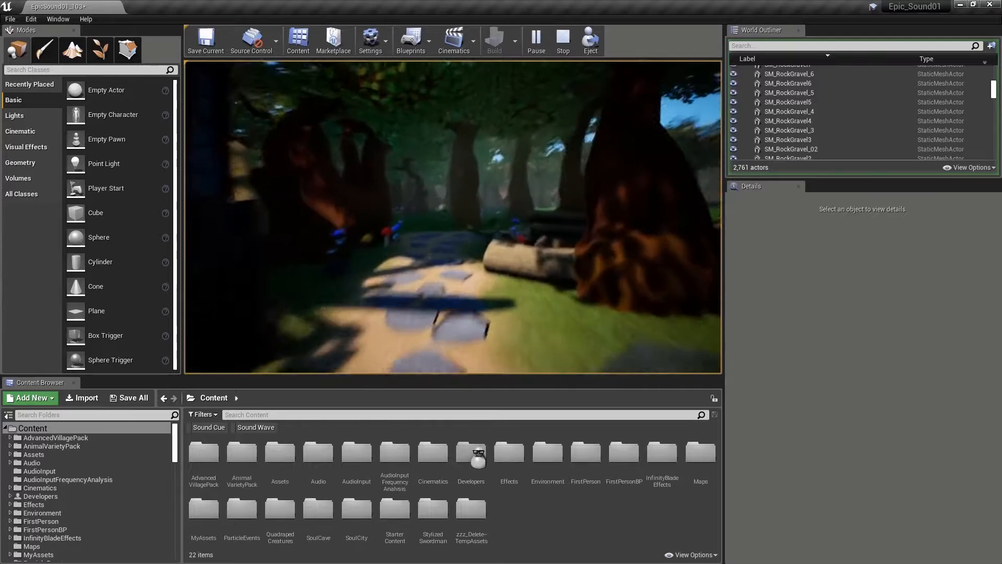
- Walk through the running level along the forest path to the meadow, then end the play session
{"action": "key", "text": "w"}
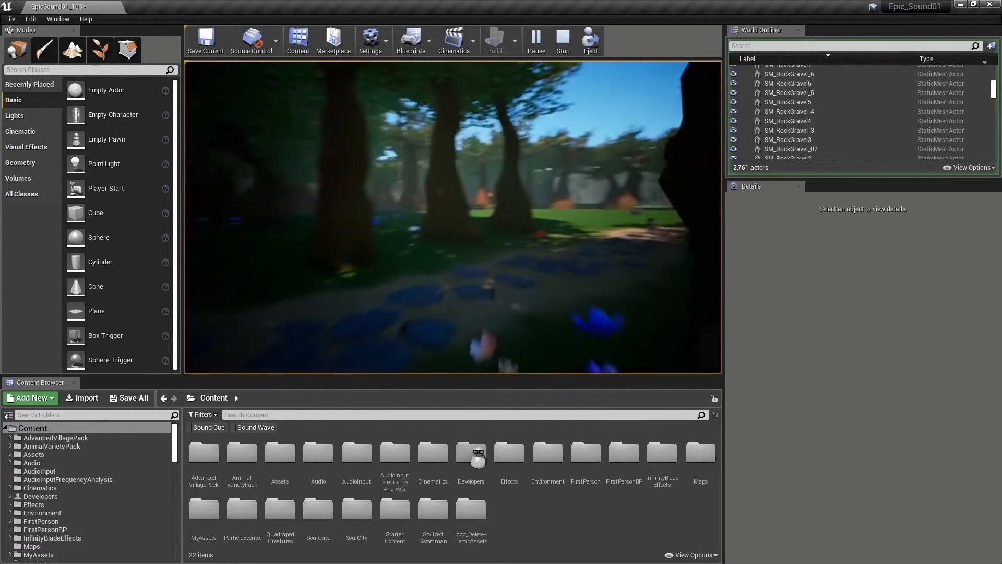
{"action": "key", "text": "w"}
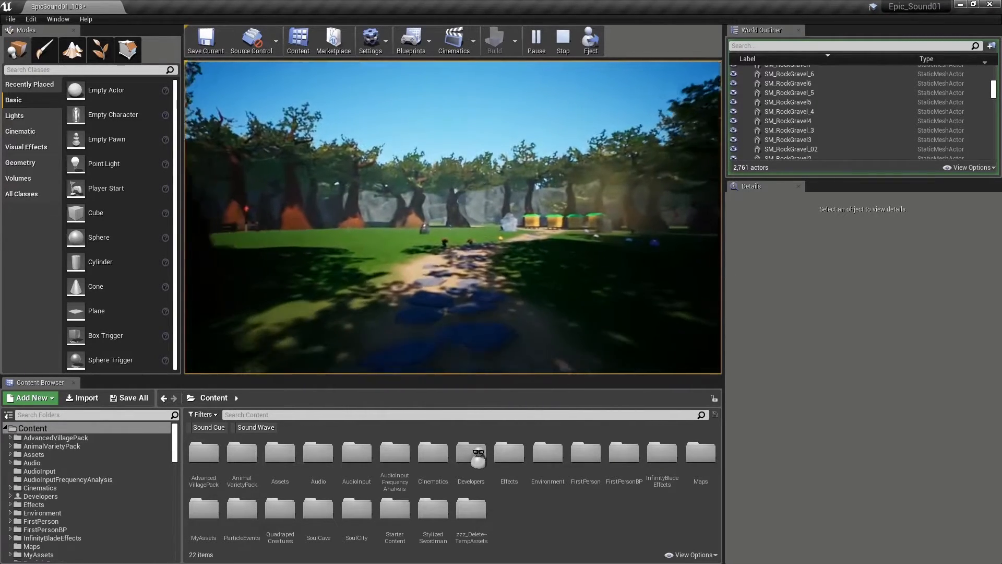
{"action": "key", "text": "w"}
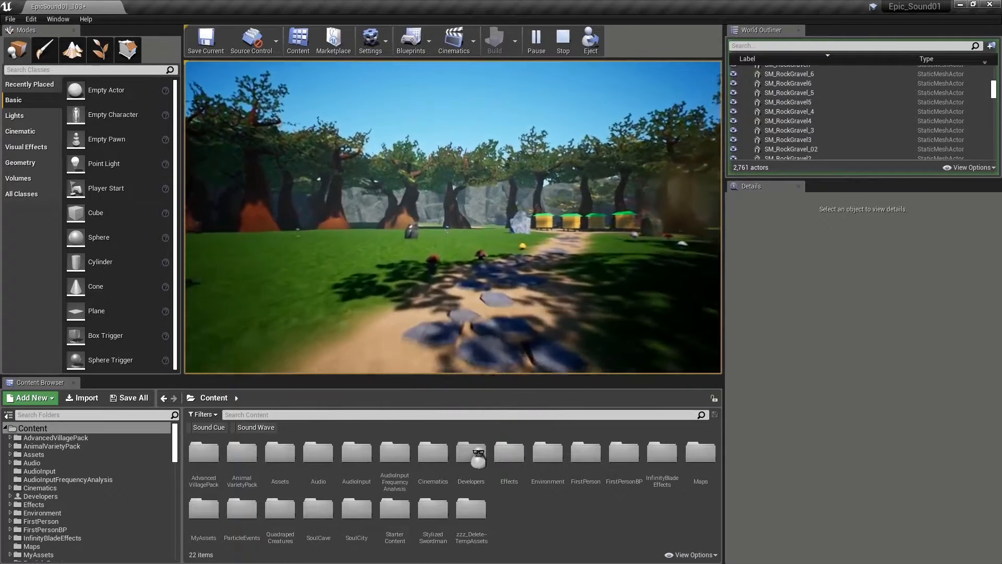
{"action": "key", "text": "w"}
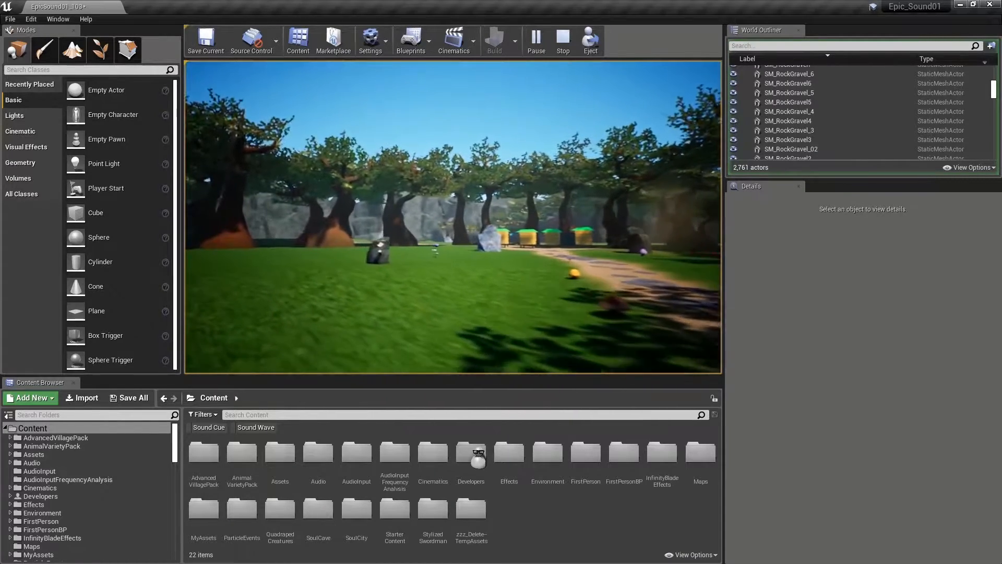
{"action": "key", "text": "Escape"}
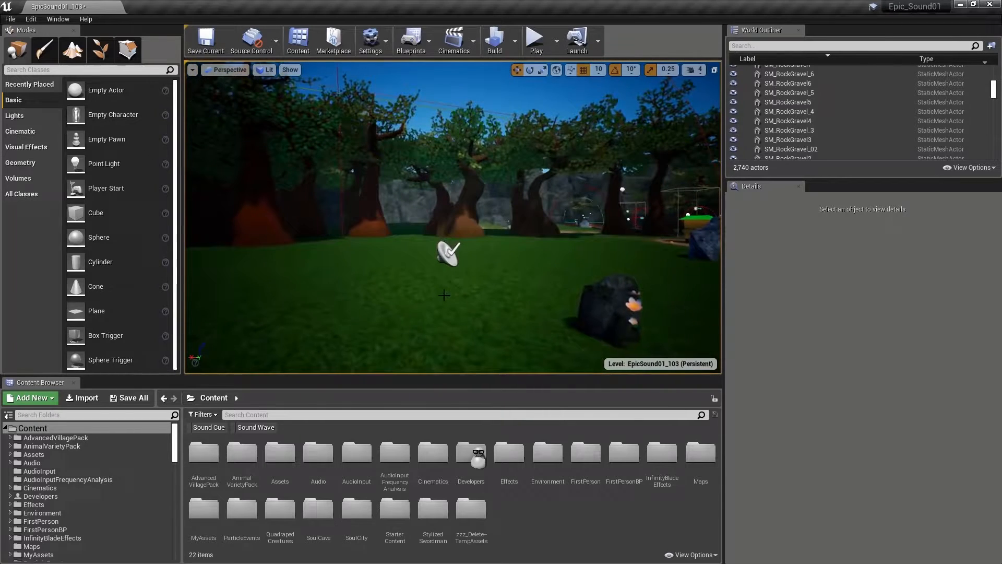
- Select the meadow's ambient sound actor and locate its as_ab_al_meadow_01 sound wave among the project assets
{"action": "left_click", "coordinate": [448, 255]}
{"action": "scroll", "coordinate": [987, 384], "scroll_direction": "up", "scroll_amount": 10}
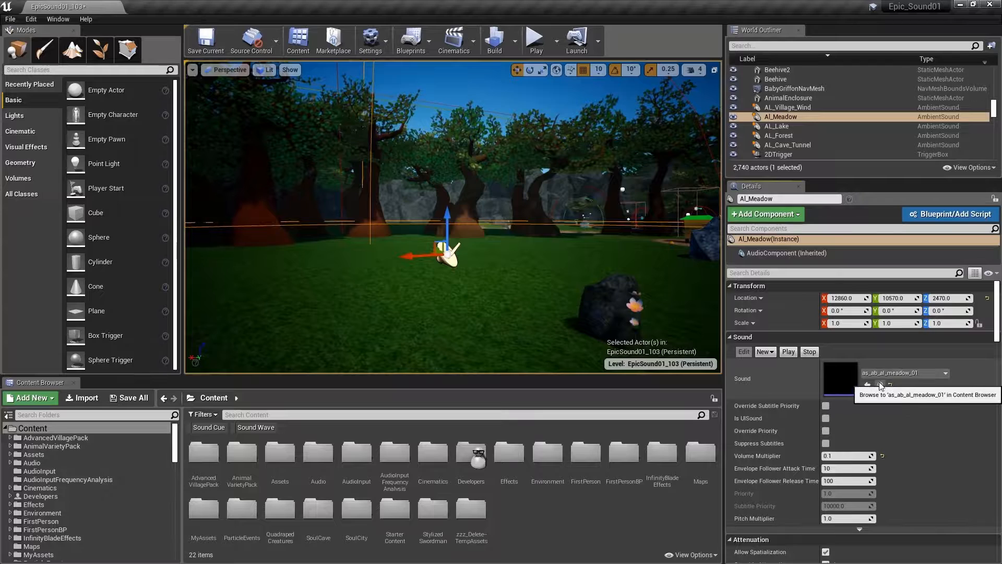
{"action": "left_click", "coordinate": [880, 385]}
{"action": "left_click", "coordinate": [317, 453]}
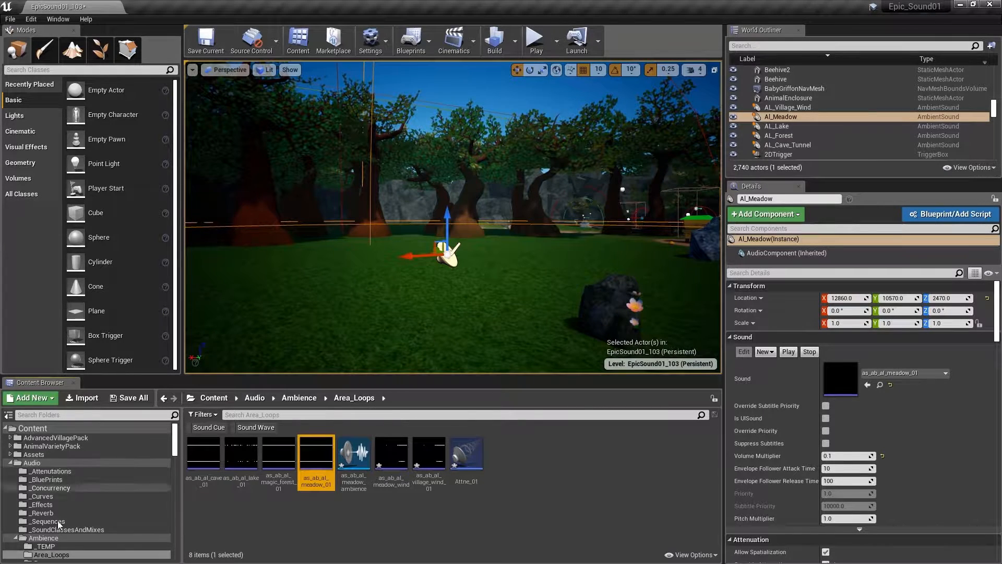
- Create a Sound Cue named AL_Meadow_With_Wind in the Audio/Ambience folder
{"action": "left_click", "coordinate": [53, 539]}
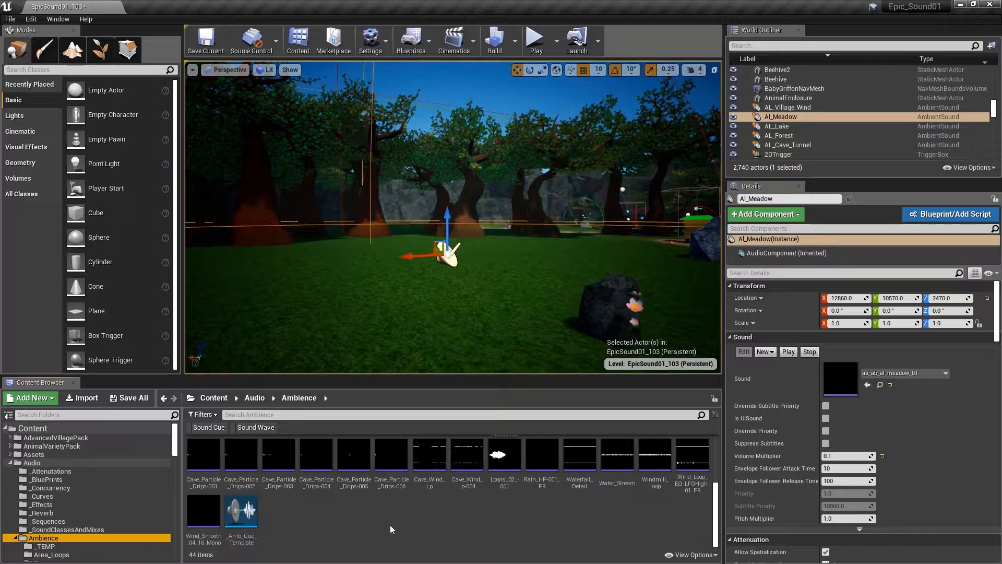
{"action": "right_click", "coordinate": [387, 525]}
{"action": "mouse_move", "coordinate": [449, 507]}
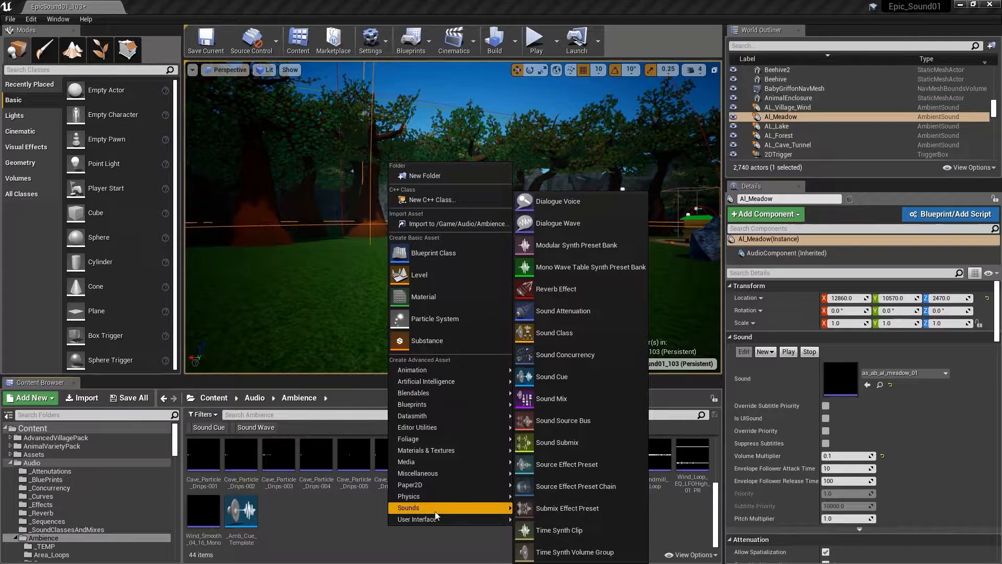
{"action": "left_click", "coordinate": [561, 376]}
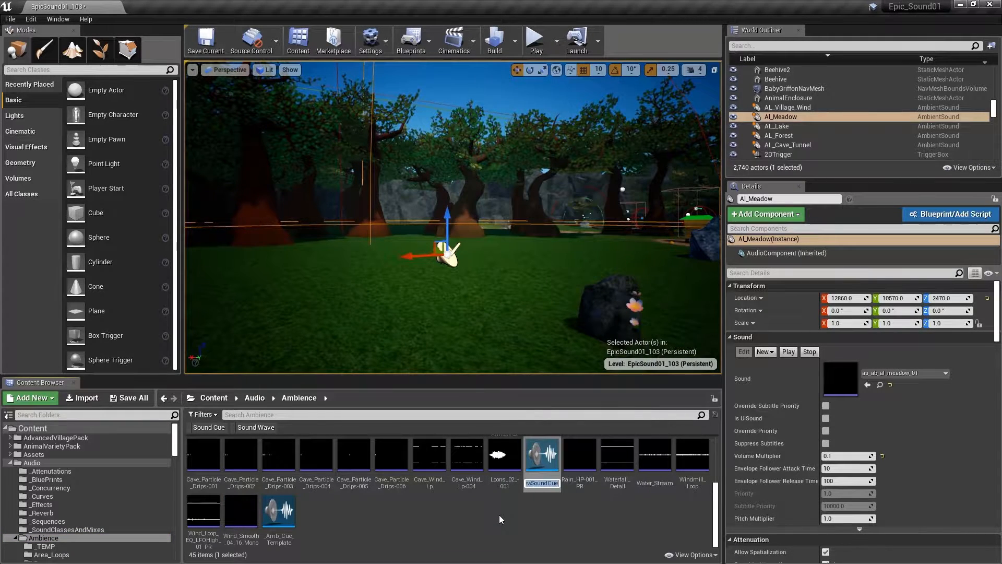
{"action": "type", "text": "AL_"}
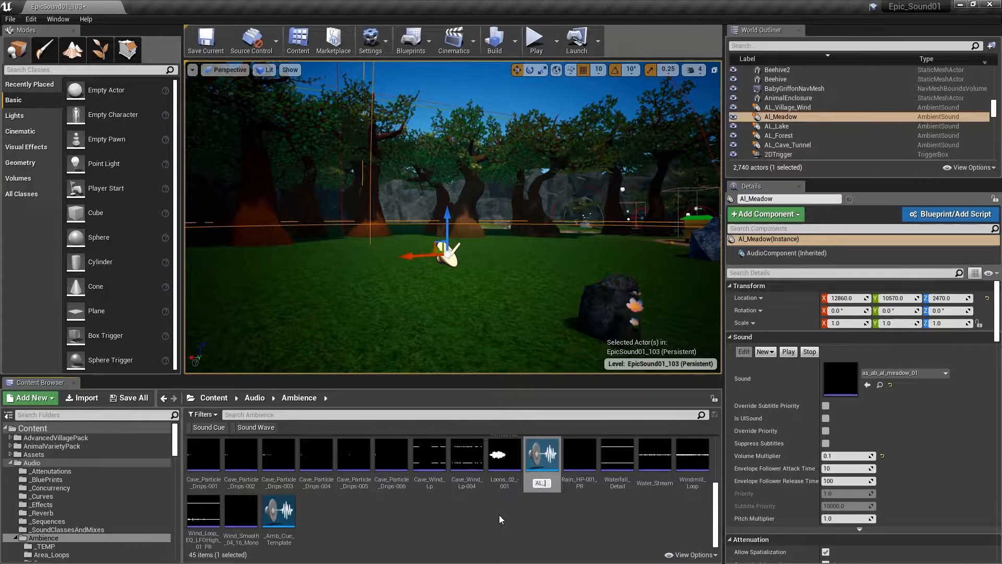
{"action": "type", "text": "Meadow_With_"}
{"action": "type", "text": "Wind"}
{"action": "key", "text": "Return"}
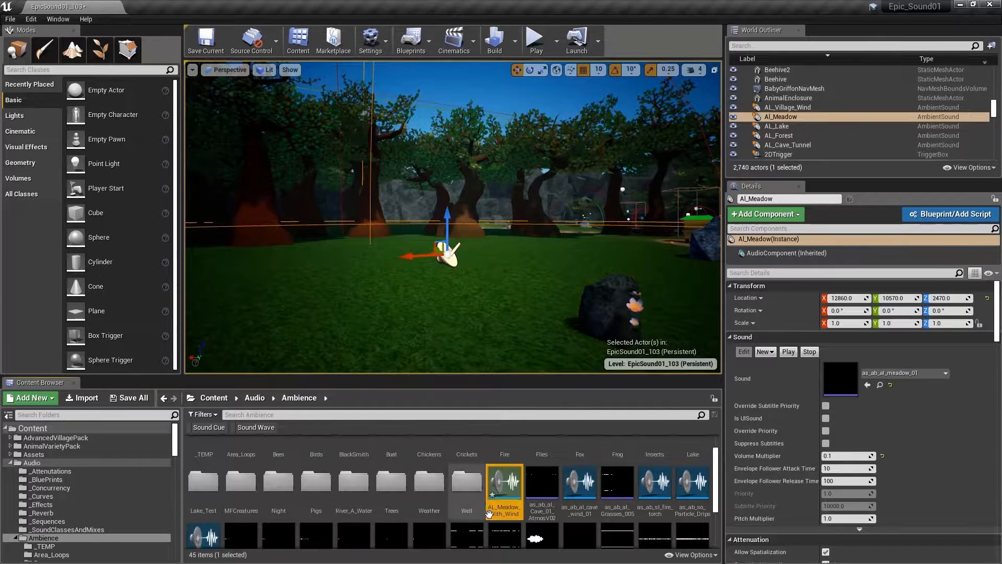
- Open the AL_Meadow_With_Wind cue and add a Mixer node connected to the Output node
{"action": "double_click", "coordinate": [516, 473]}
{"action": "right_click_drag", "start_coordinate": [570, 308], "coordinate": [670, 204]}
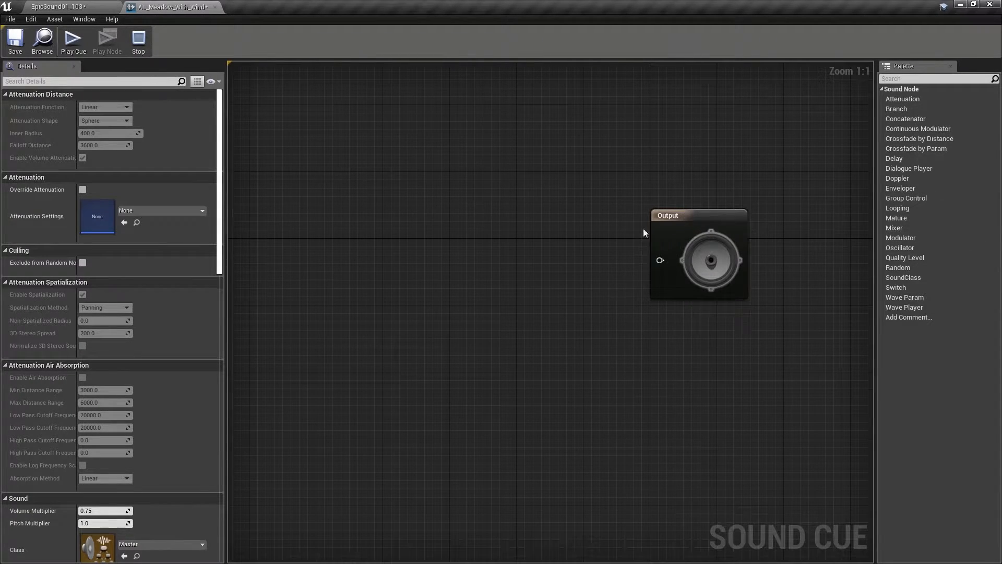
{"action": "right_click_drag", "start_coordinate": [699, 165], "coordinate": [756, 159]}
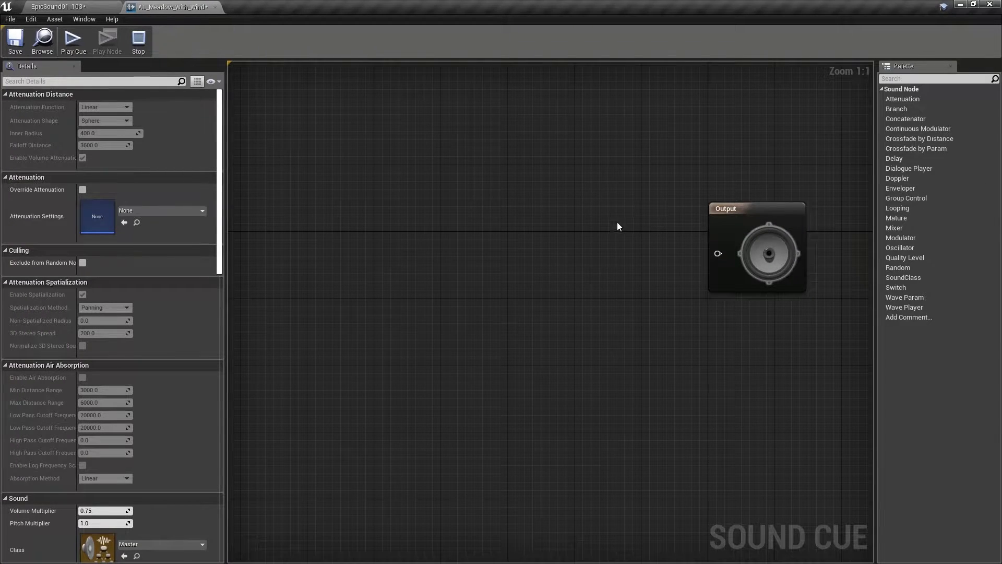
{"action": "left_click_drag", "start_coordinate": [900, 228], "coordinate": [719, 254]}
{"action": "left_click_drag", "start_coordinate": [607, 232], "coordinate": [640, 233]}
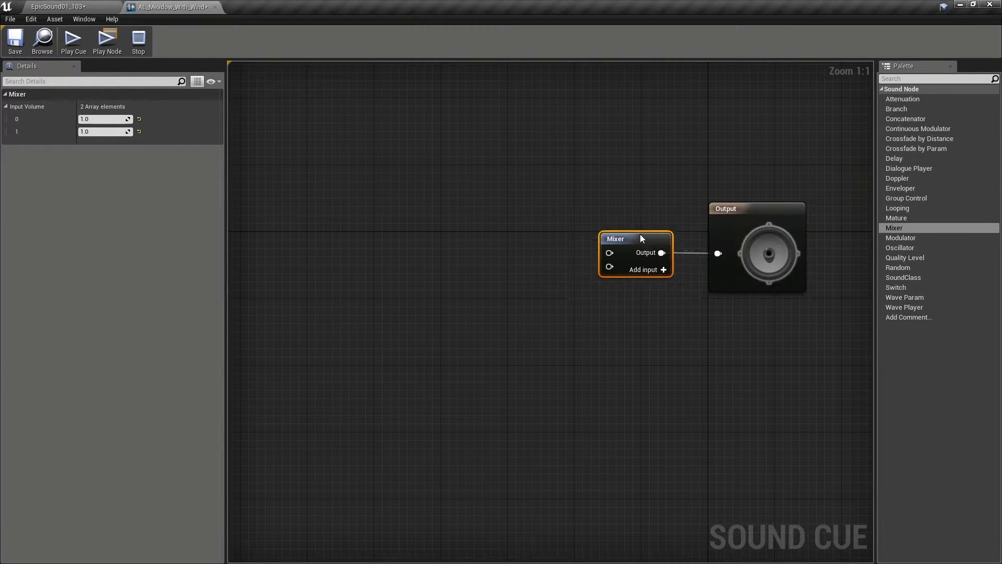
- Add a Wave Player node for the Al_Meadow actor's as_ab_al_meadow_01 sound to the cue graph, placed to the upper left of the Mixer
{"action": "left_click", "coordinate": [75, 7]}
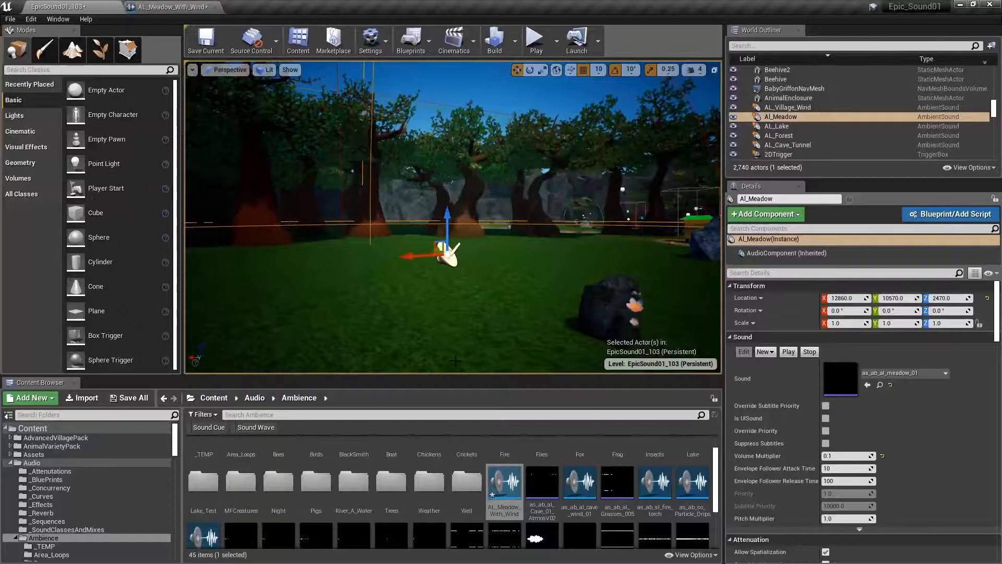
{"action": "left_click", "coordinate": [879, 385]}
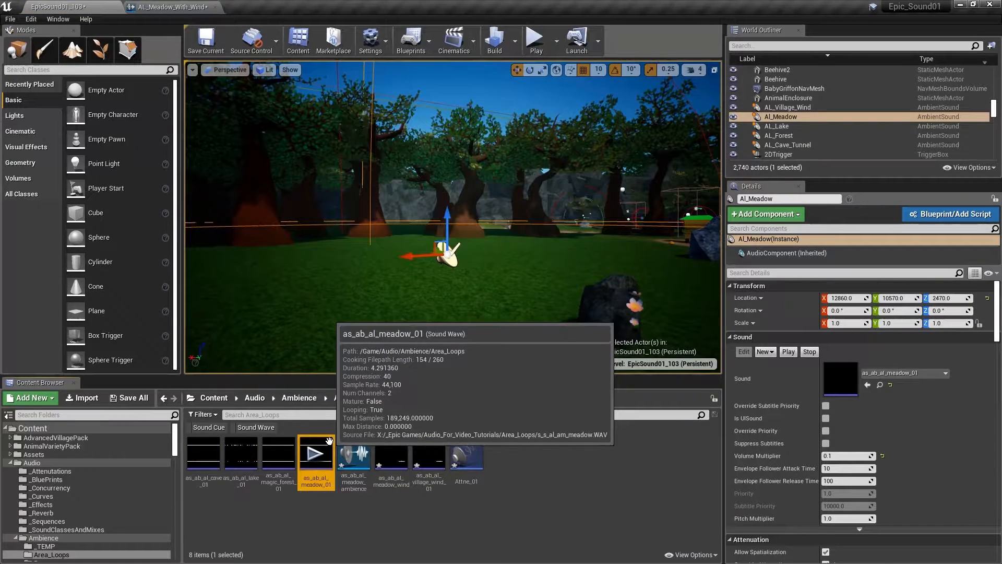
{"action": "left_click", "coordinate": [194, 6]}
{"action": "right_click", "coordinate": [357, 185]}
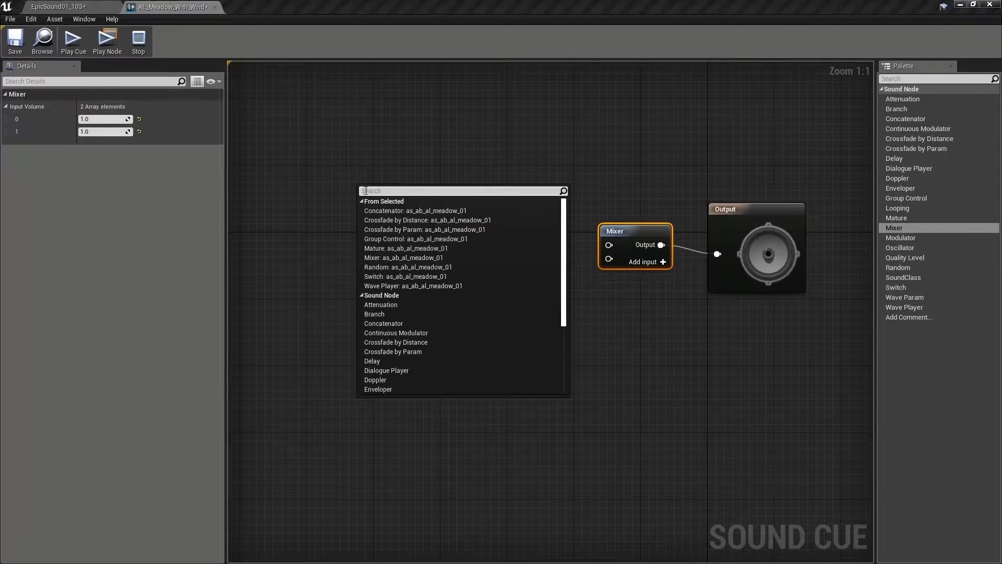
{"action": "left_click", "coordinate": [415, 286]}
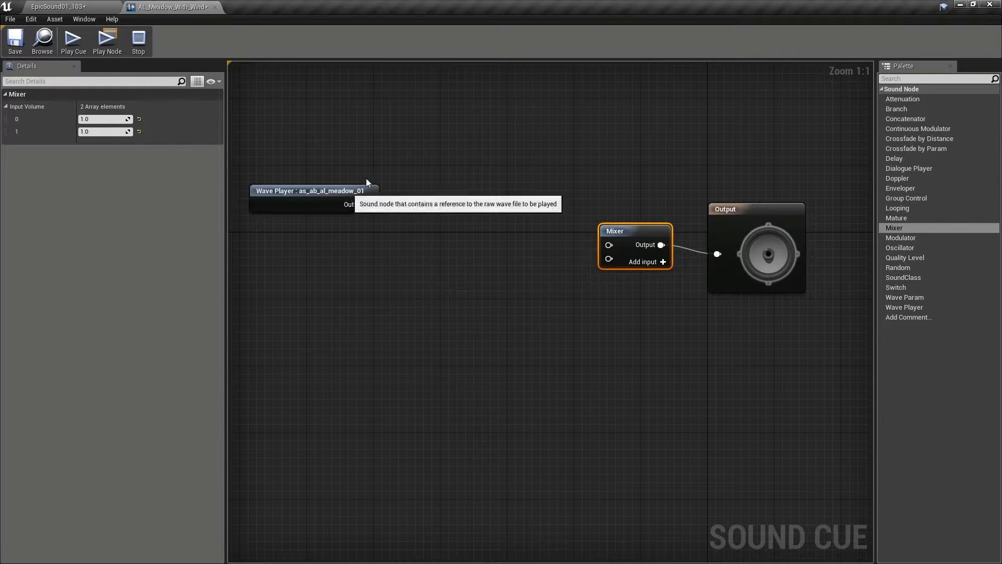
{"action": "left_click_drag", "start_coordinate": [355, 186], "coordinate": [377, 151]}
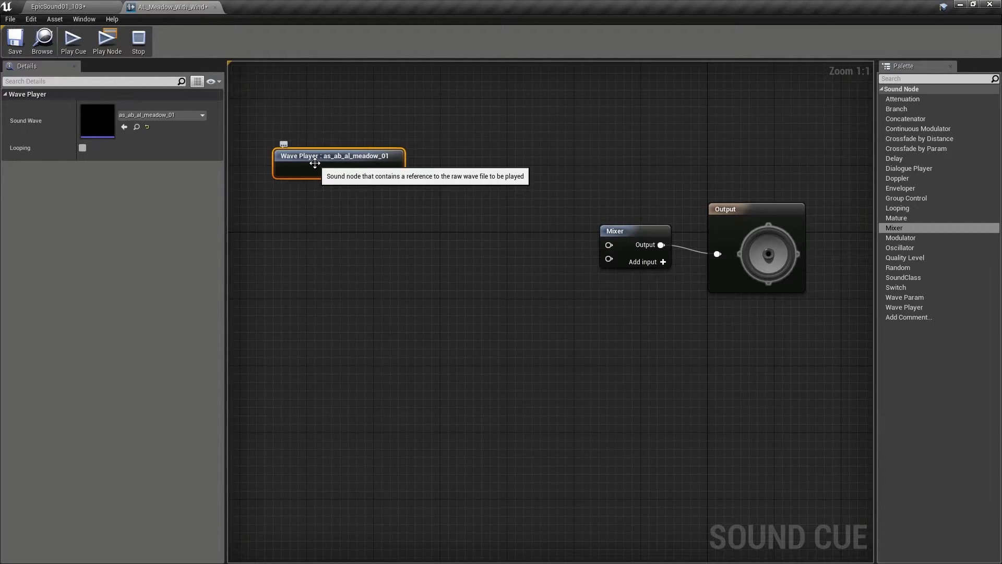
- Enable looping on the as_ab_al_meadow_01 Wave Player and connect its output to the Mixer's first input
{"action": "left_click", "coordinate": [364, 141]}
{"action": "left_click", "coordinate": [343, 175]}
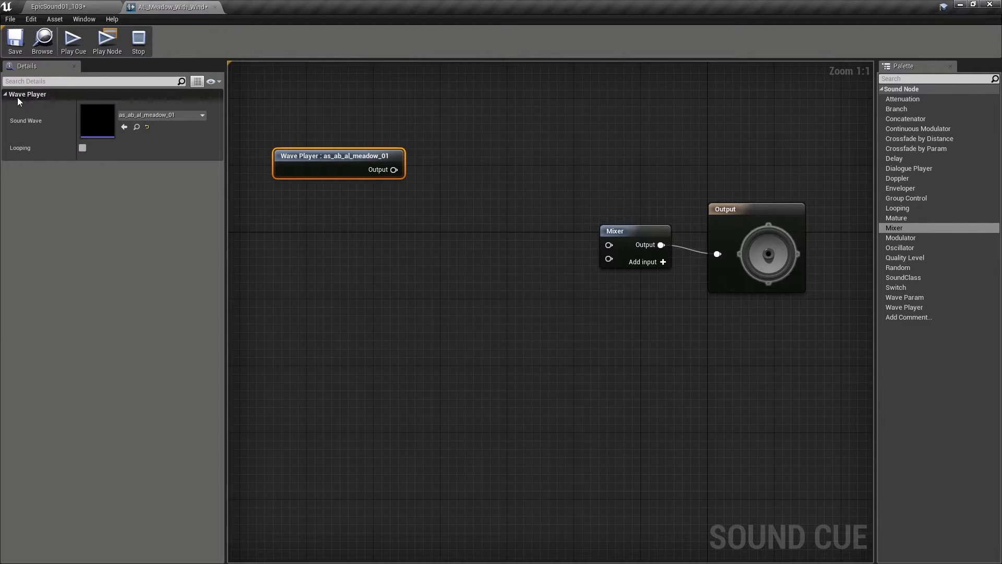
{"action": "left_click_drag", "start_coordinate": [330, 156], "coordinate": [347, 156]}
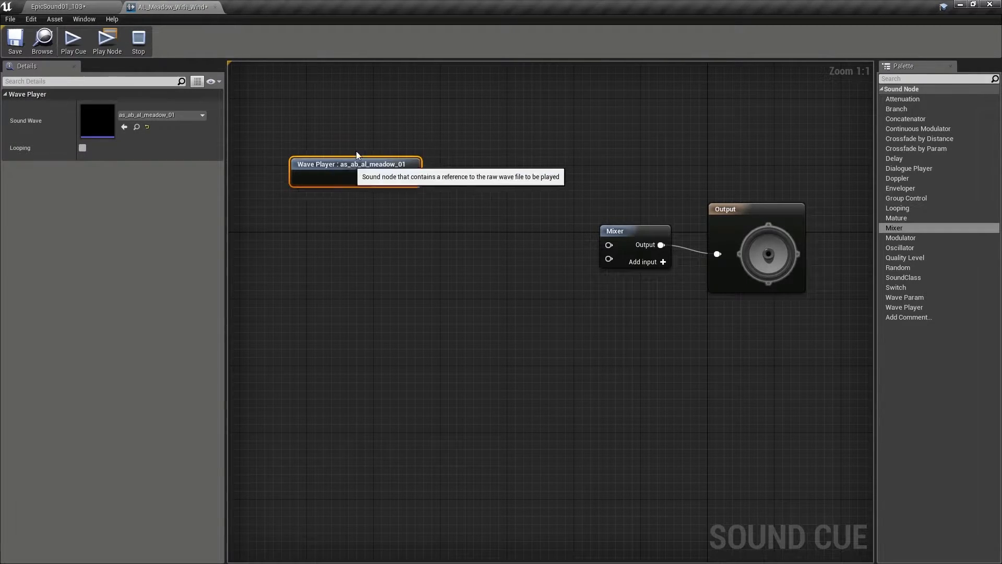
{"action": "left_click", "coordinate": [83, 148]}
{"action": "left_click_drag", "start_coordinate": [348, 175], "coordinate": [329, 173]}
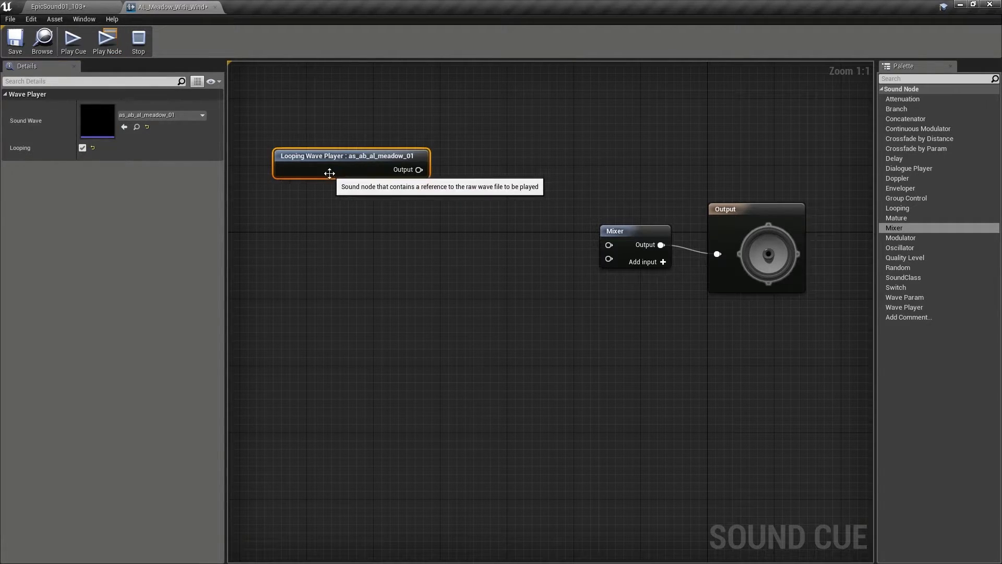
{"action": "left_click_drag", "start_coordinate": [419, 170], "coordinate": [609, 245]}
{"action": "left_click", "coordinate": [623, 246]}
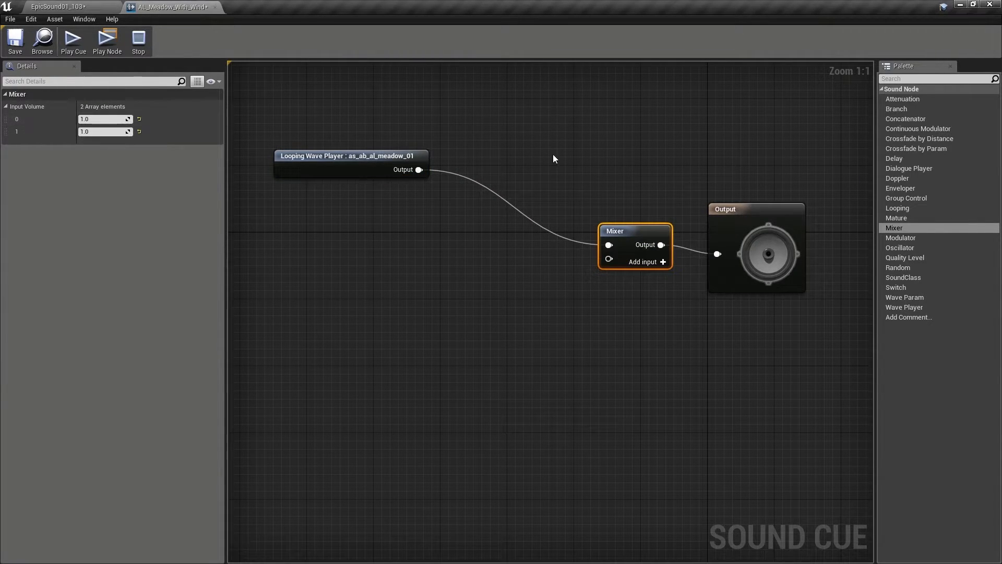
- Search the Area_Loops folder for "wind" and preview the as_ab_al_meadow_wind sound wave
{"action": "left_click", "coordinate": [78, 8]}
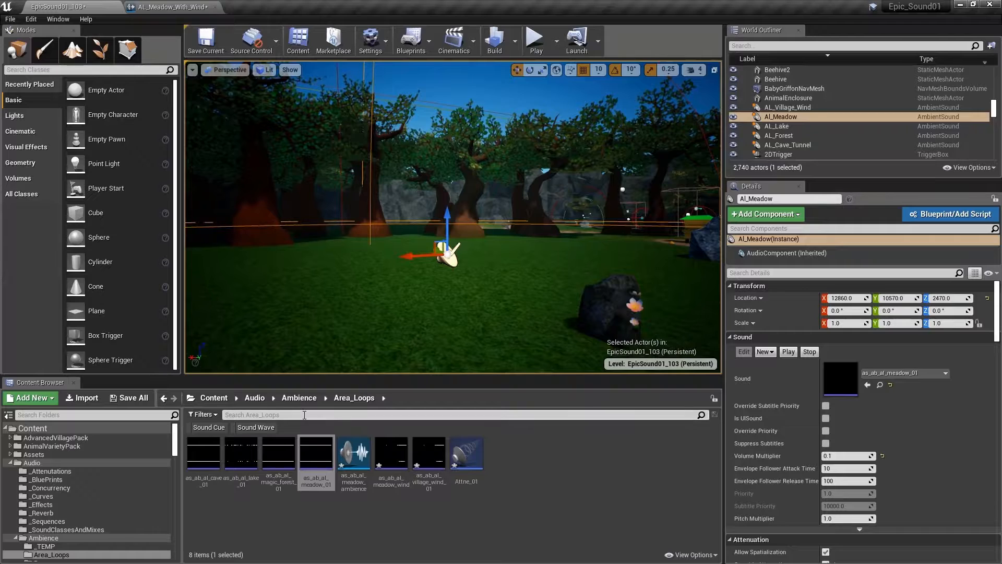
{"action": "type", "text": "wind"}
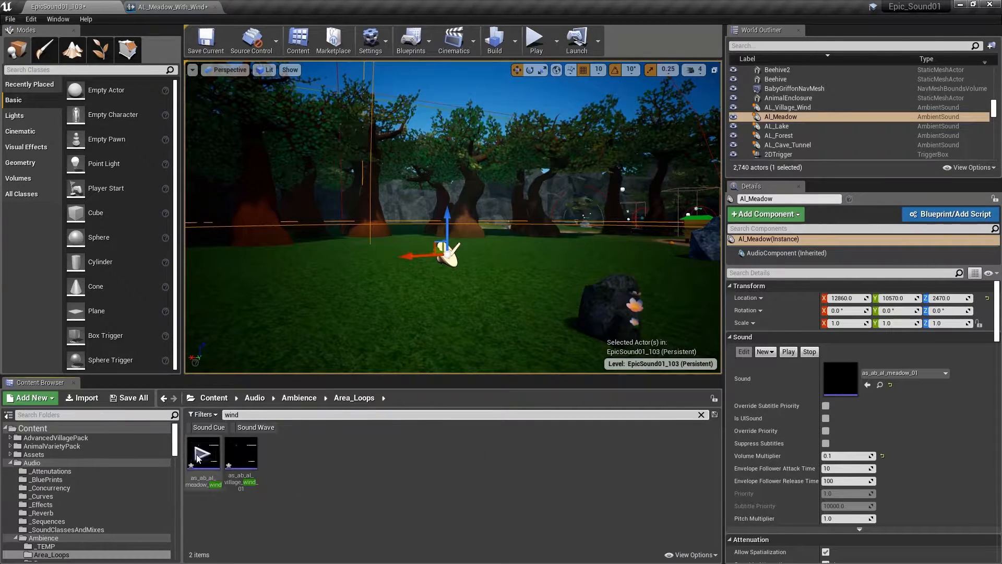
{"action": "left_click", "coordinate": [203, 453]}
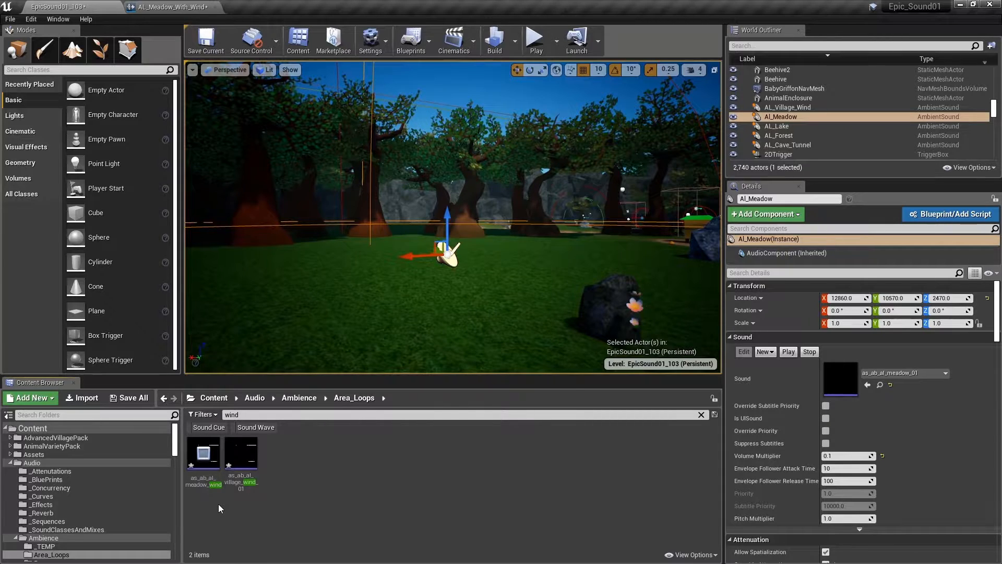
{"action": "left_click", "coordinate": [205, 458]}
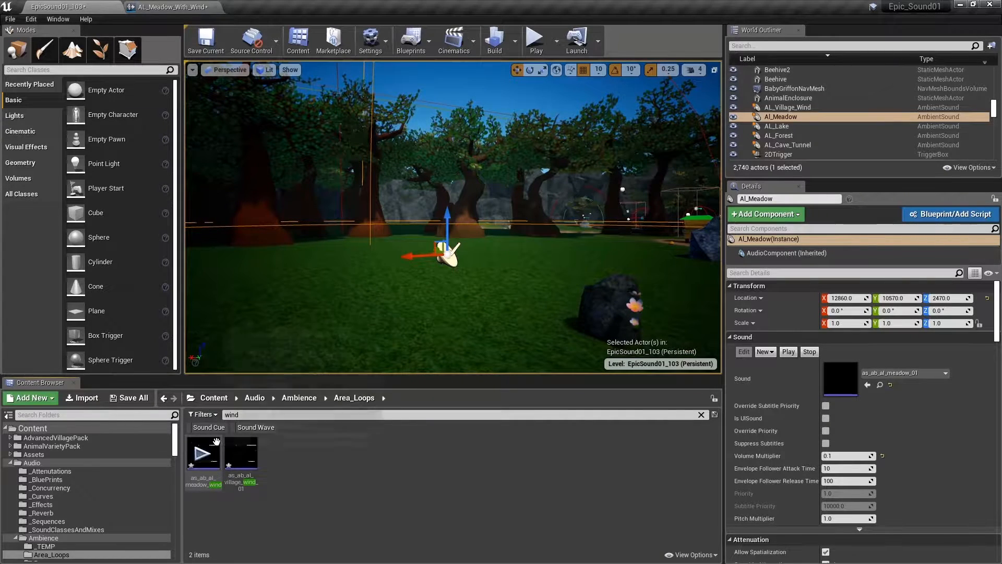
- Add as_ab_al_meadow_wind to the cue graph as a looping Wave Player connected to the Mixer's second input
{"action": "left_click", "coordinate": [209, 457]}
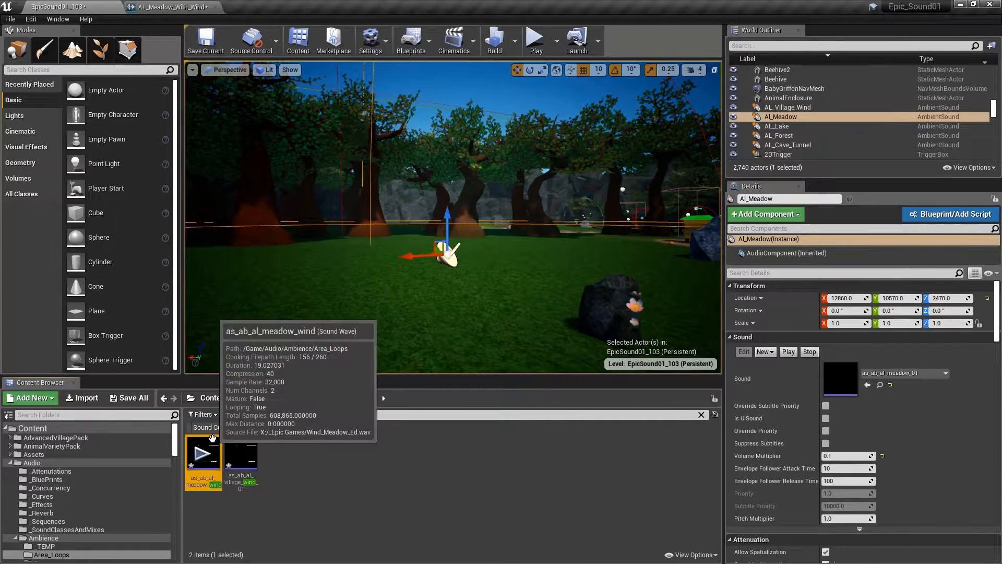
{"action": "left_click_drag", "start_coordinate": [211, 457], "coordinate": [301, 267]}
{"action": "left_click_drag", "start_coordinate": [238, 283], "coordinate": [330, 251]}
{"action": "left_click", "coordinate": [83, 148]}
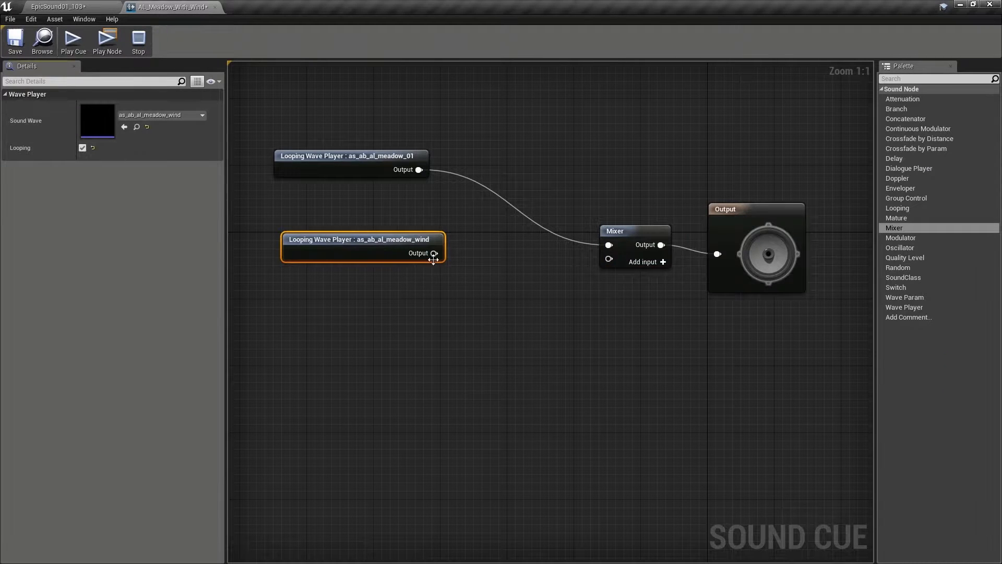
{"action": "left_click_drag", "start_coordinate": [435, 254], "coordinate": [425, 232]}
- Set the Mixer's input volume for the wind loop to 0.2
{"action": "left_click", "coordinate": [621, 245]}
{"action": "left_click", "coordinate": [104, 131]}
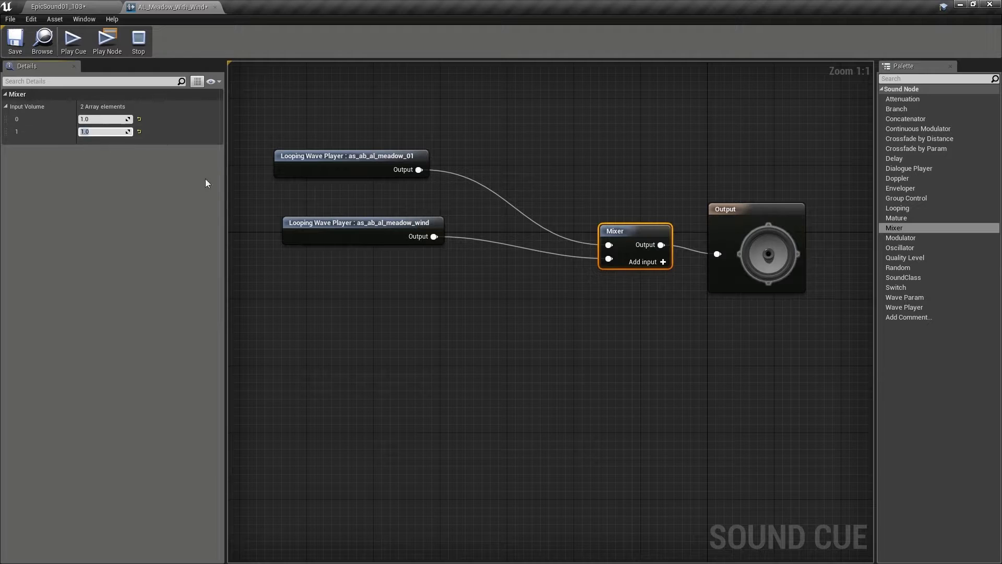
{"action": "type", "text": "0.2"}
{"action": "key", "text": "Return"}
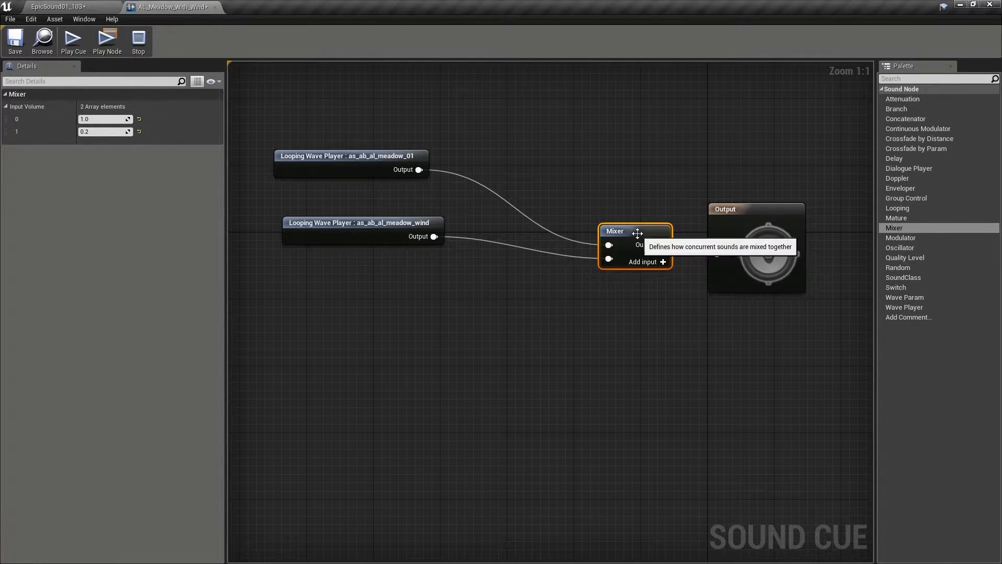
- Play the whole sound cue to audition the meadow and wind mix, then stop playback
{"action": "left_click", "coordinate": [729, 221]}
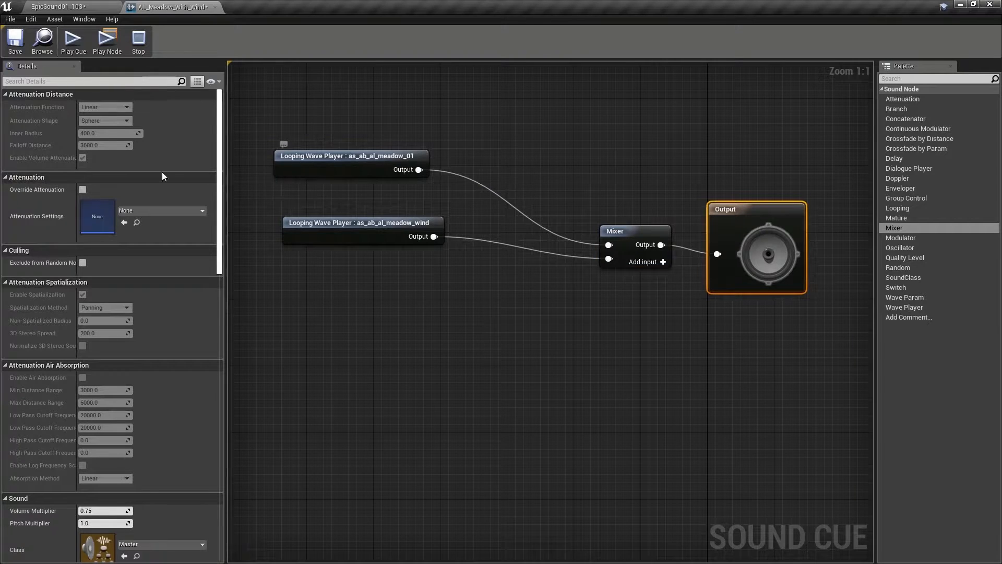
{"action": "left_click", "coordinate": [74, 42]}
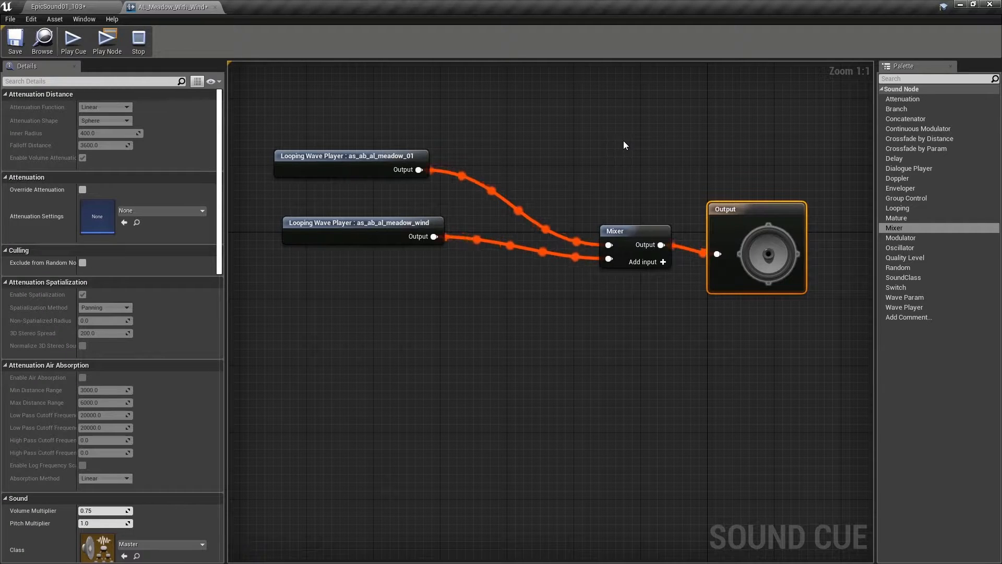
{"action": "left_click", "coordinate": [139, 39]}
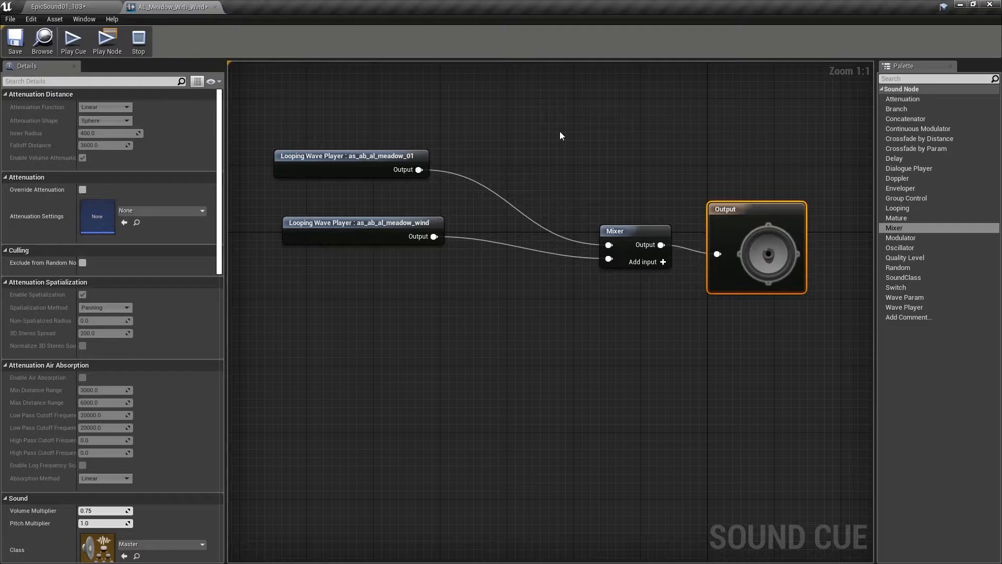
- Line up the meadow_01 Wave Player with the wind player and duplicate the looping as_ab_al_meadow_wind Wave Player below the original
{"action": "left_click_drag", "start_coordinate": [350, 172], "coordinate": [358, 180]}
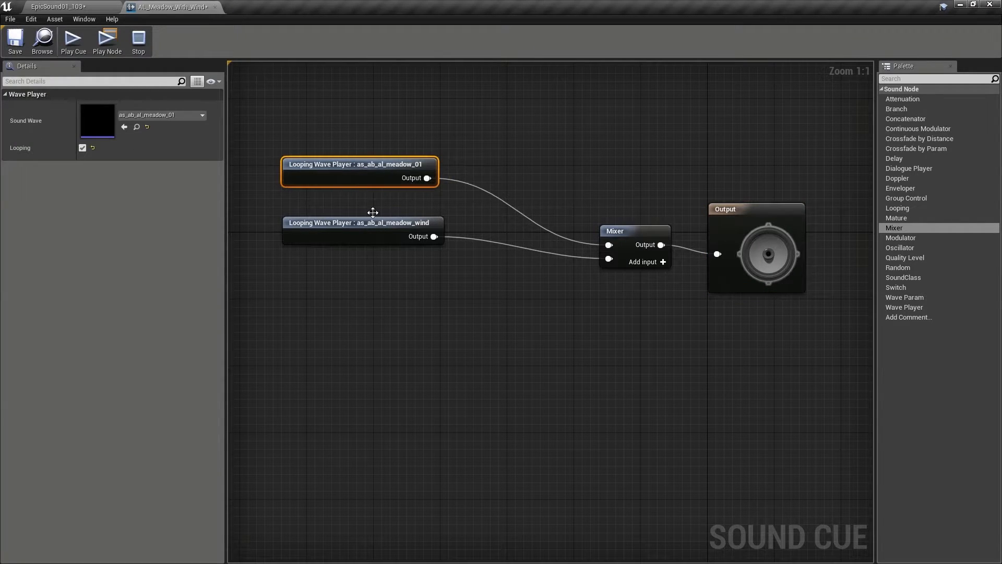
{"action": "left_click_drag", "start_coordinate": [345, 131], "coordinate": [363, 264]}
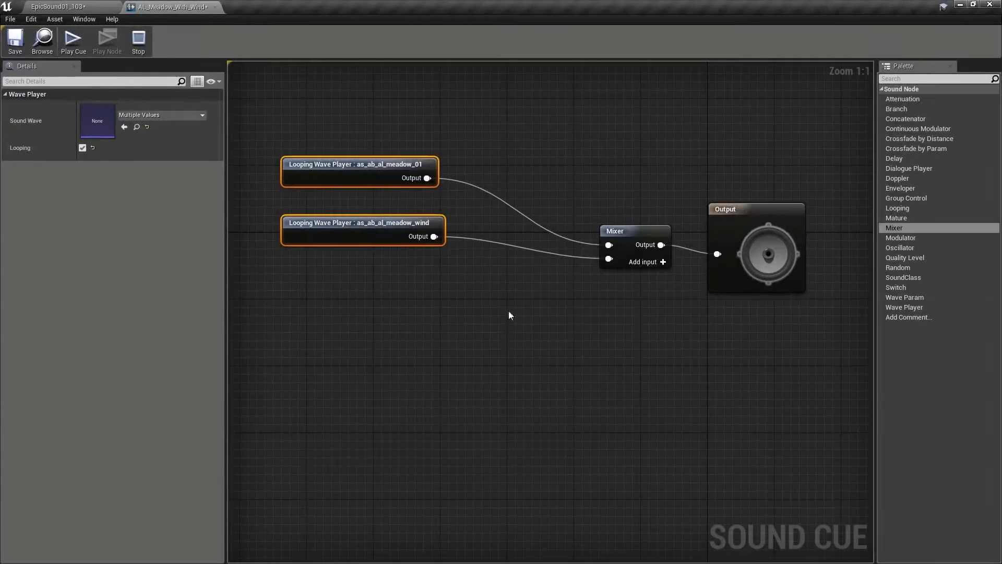
{"action": "left_click", "coordinate": [509, 311]}
{"action": "left_click", "coordinate": [380, 238]}
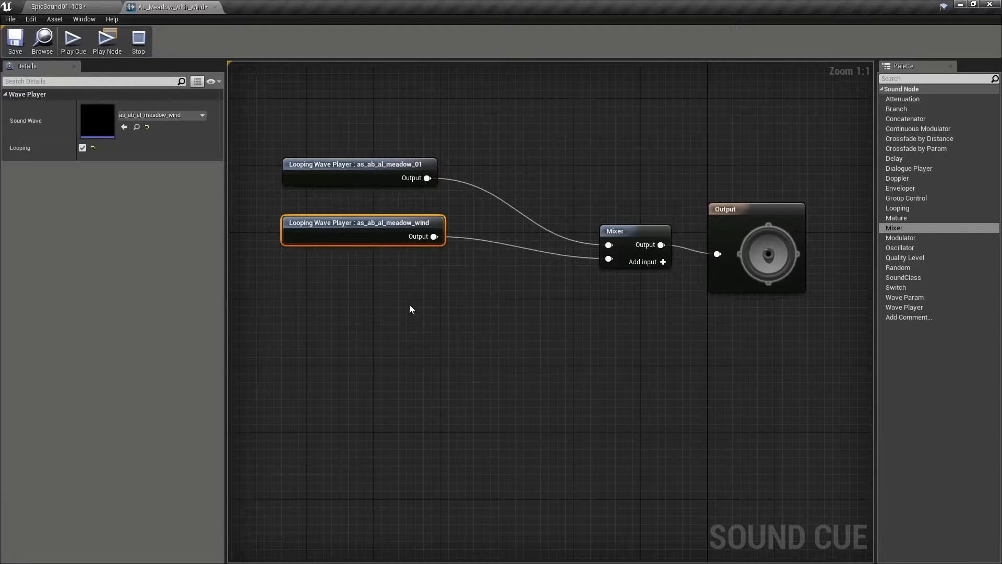
{"action": "key", "text": "ctrl+w"}
{"action": "left_click_drag", "start_coordinate": [454, 306], "coordinate": [313, 300]}
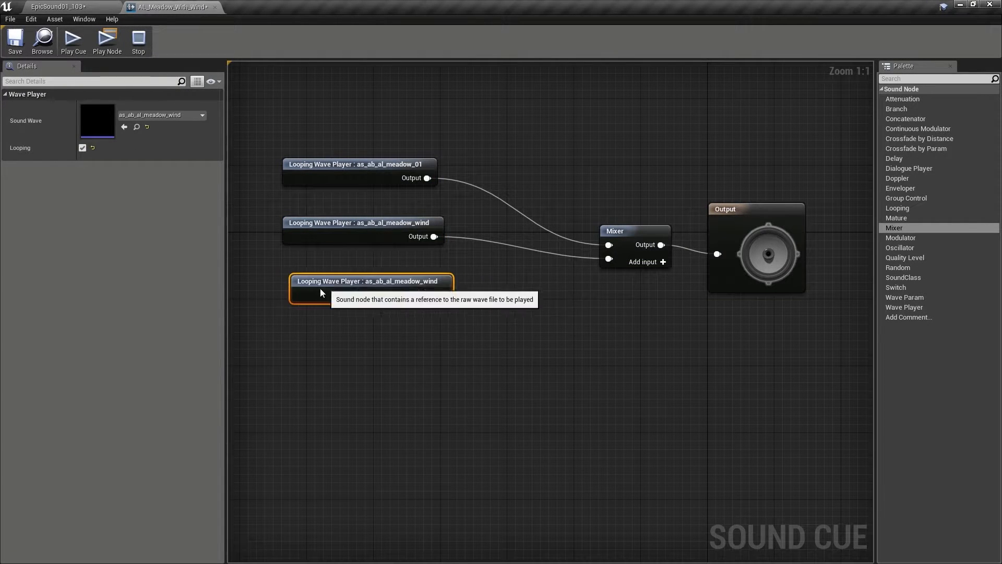
- Add a Modulator node between the duplicated wind Wave Player and a new third Mixer input
{"action": "left_click_drag", "start_coordinate": [915, 238], "coordinate": [609, 272]}
{"action": "left_click", "coordinate": [649, 266]}
{"action": "left_click_drag", "start_coordinate": [528, 306], "coordinate": [522, 294]}
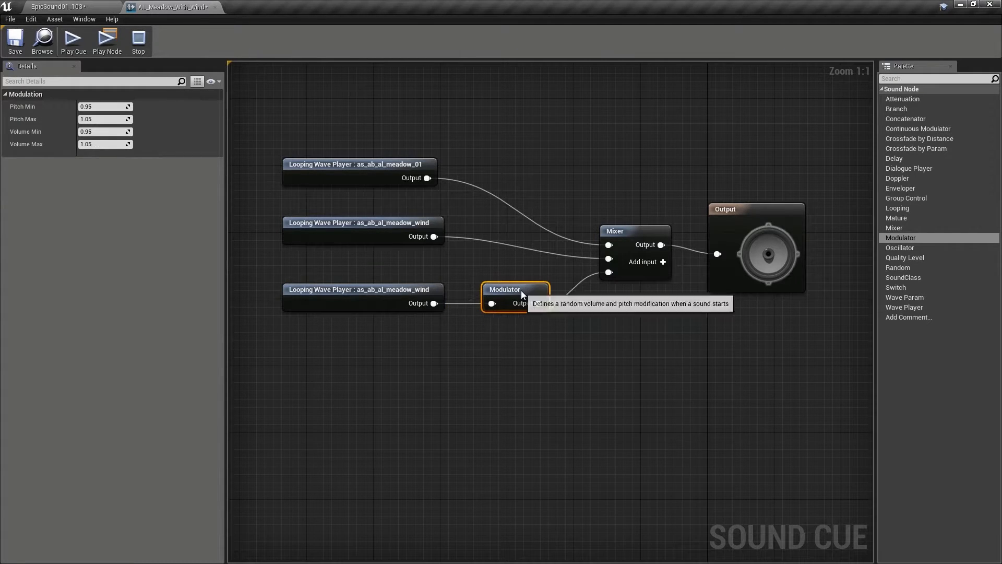
- Set the Modulator's Pitch Min to 0.7 and lower its Pitch Max to a value below 1
{"action": "left_click", "coordinate": [105, 107]}
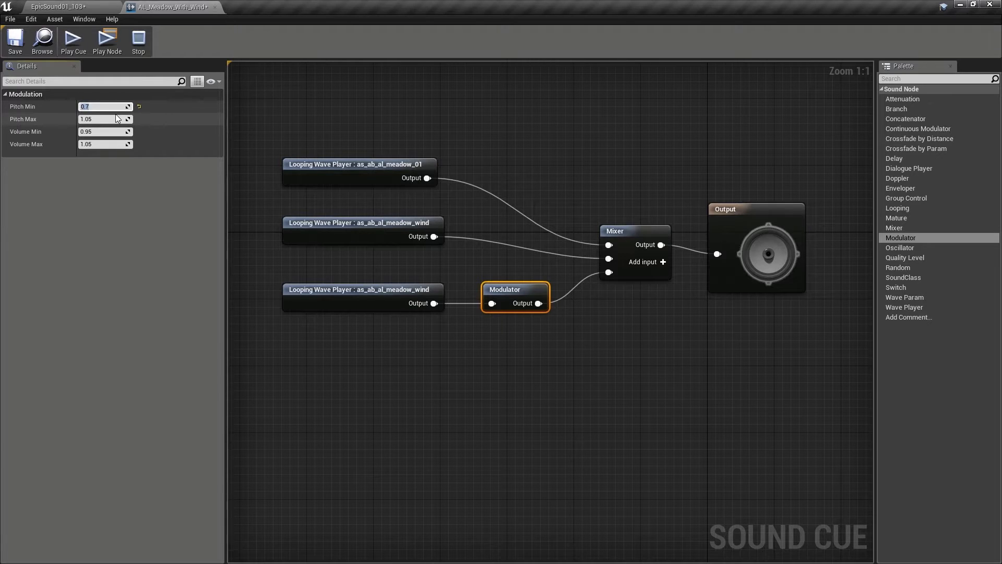
{"action": "left_click", "coordinate": [105, 119]}
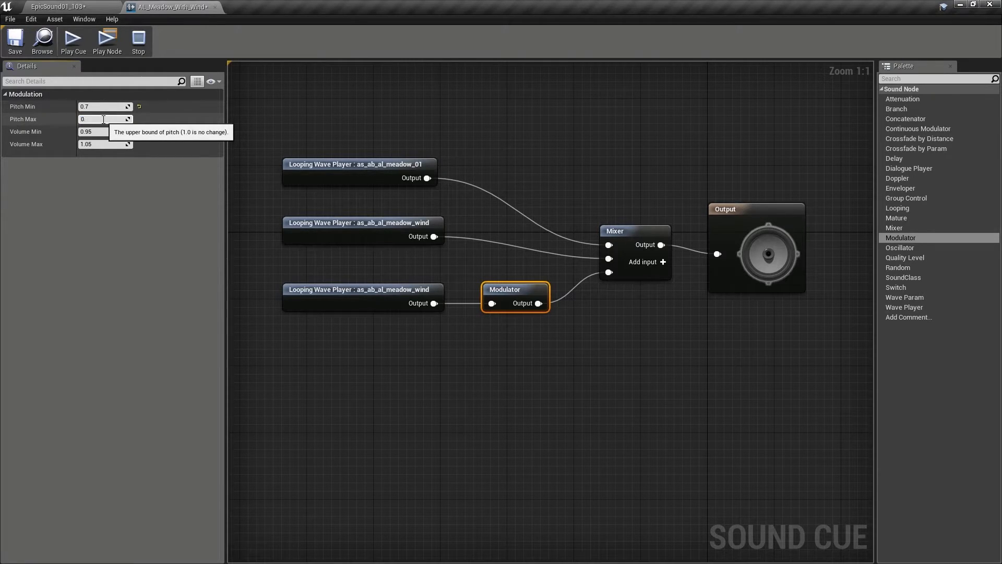
{"action": "left_click", "coordinate": [627, 421]}
- Set the Mixer's third input volume, for the modulated wind loop, to 0.17
{"action": "left_click_drag", "start_coordinate": [626, 254], "coordinate": [635, 262]}
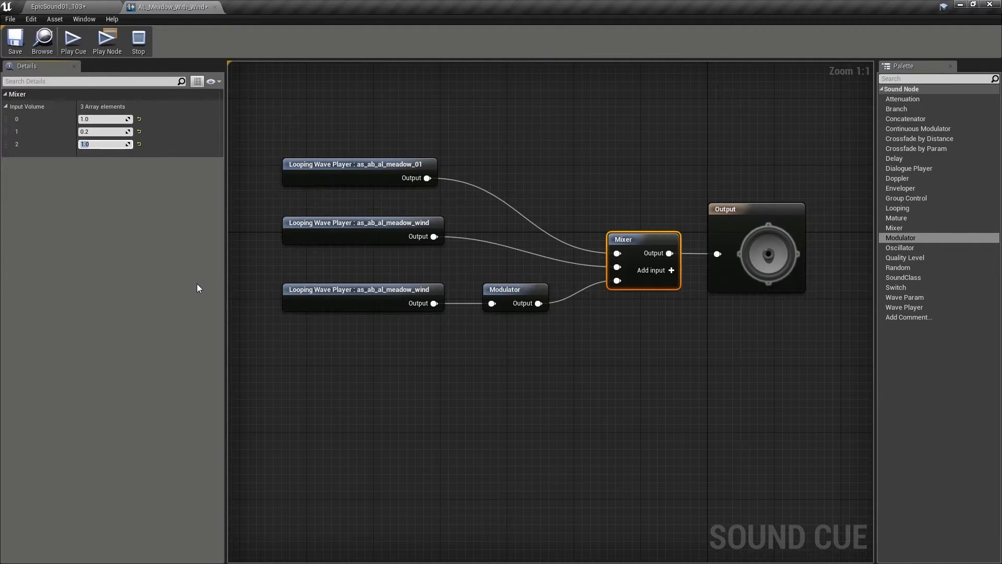
{"action": "type", "text": "0.17"}
- Play the sound cue to audition the layered wind and line up the two wind Wave Player nodes
{"action": "left_click", "coordinate": [73, 41]}
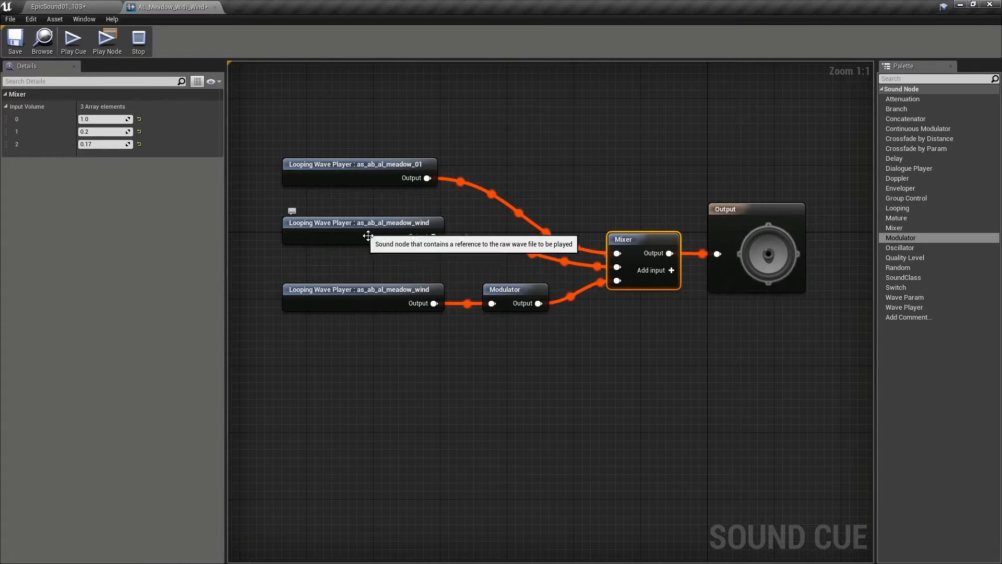
{"action": "left_click_drag", "start_coordinate": [368, 236], "coordinate": [364, 233]}
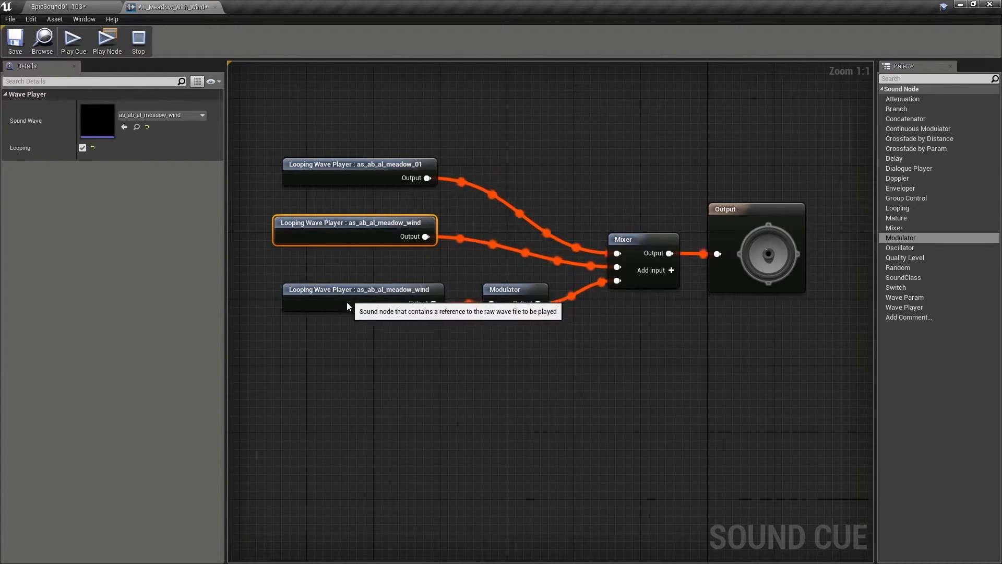
{"action": "mouse_move", "coordinate": [348, 303]}
{"action": "left_mouse_down"}
{"action": "mouse_move", "coordinate": [358, 296]}
{"action": "mouse_move", "coordinate": [341, 302]}
{"action": "mouse_move", "coordinate": [348, 293]}
{"action": "left_mouse_up"}
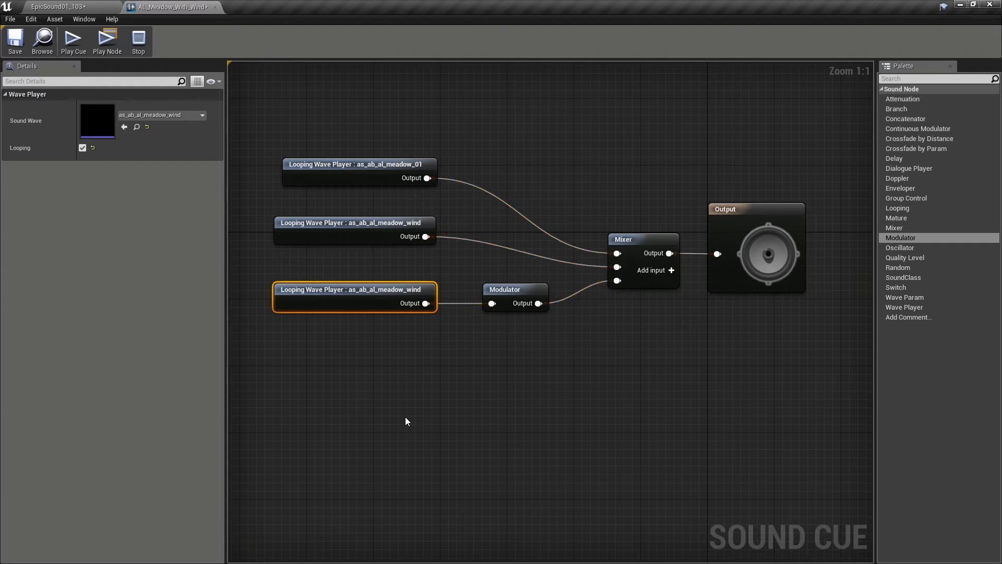
- Search the whole Audio folder for "gras" and preview the as_ab_al_Grasses_005 sound wave
{"action": "left_click", "coordinate": [73, 6]}
{"action": "left_click", "coordinate": [266, 415]}
{"action": "type", "text": "gras"}
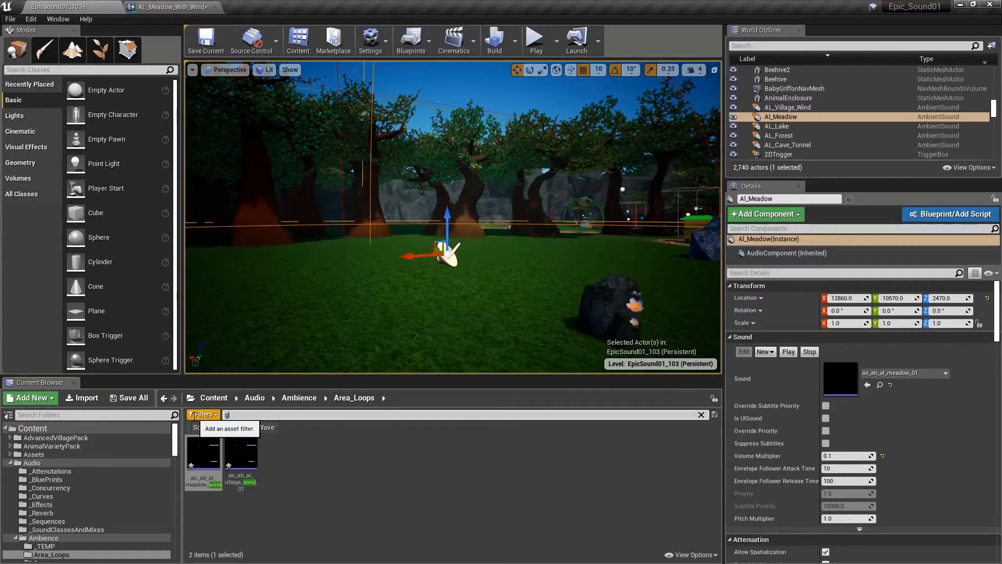
{"action": "left_click", "coordinate": [52, 463]}
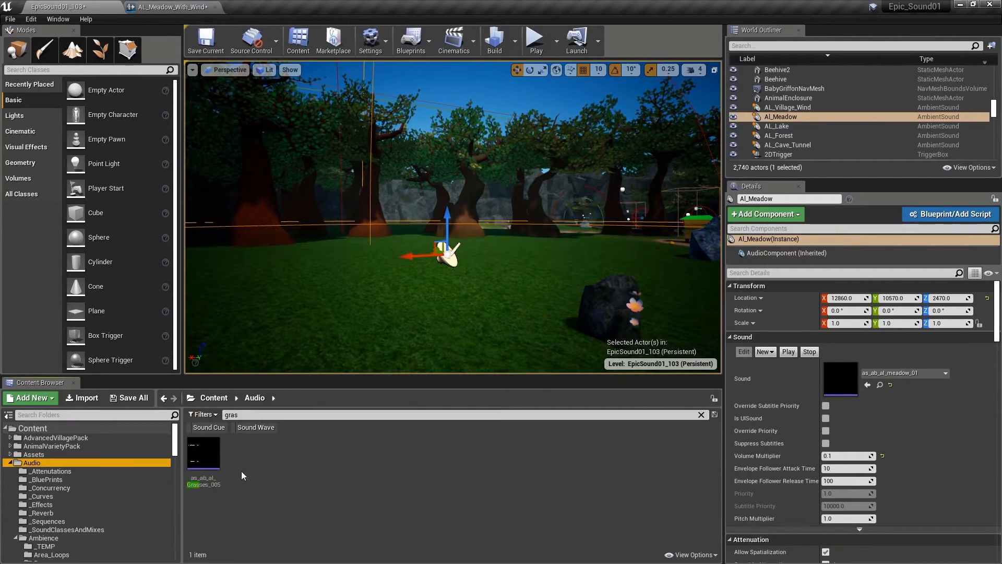
{"action": "left_click", "coordinate": [197, 462]}
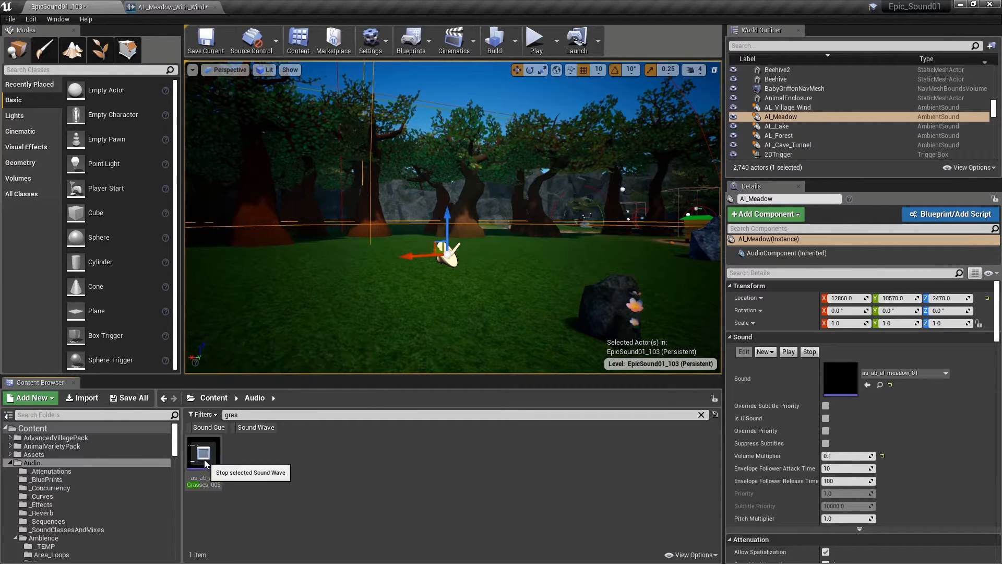
{"action": "left_click", "coordinate": [205, 464]}
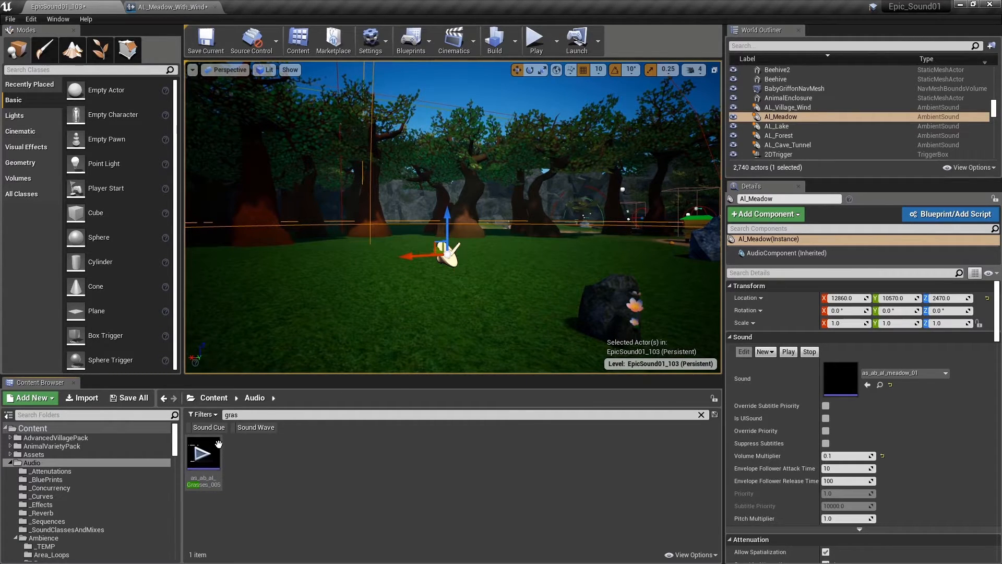
- Add as_ab_al_Grasses_005 to the cue graph as a looping Wave Player connected to a new fourth Mixer input
{"action": "left_click", "coordinate": [208, 473]}
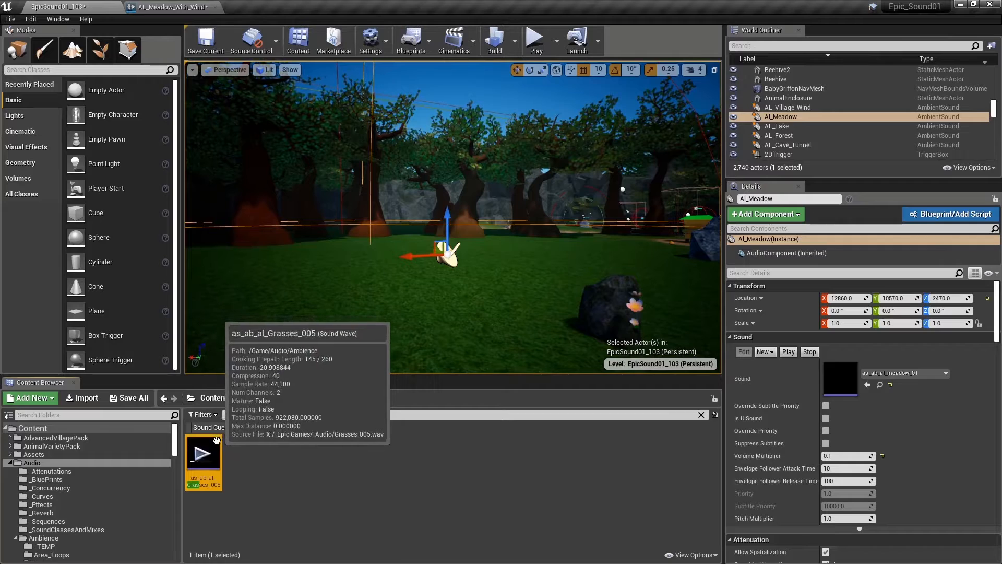
{"action": "left_click_drag", "start_coordinate": [203, 457], "coordinate": [617, 293]}
{"action": "left_click", "coordinate": [82, 148]}
{"action": "left_click", "coordinate": [652, 270]}
- Lower the Mixer's input volume for the grasses loop, then audition the whole sound cue and stop playback
{"action": "left_click", "coordinate": [637, 295]}
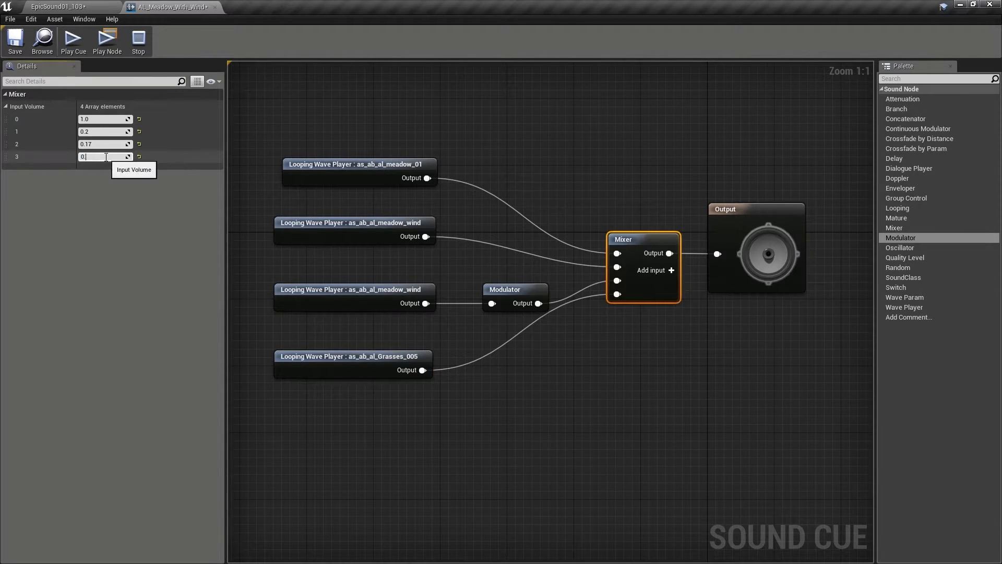
{"action": "left_click", "coordinate": [336, 152]}
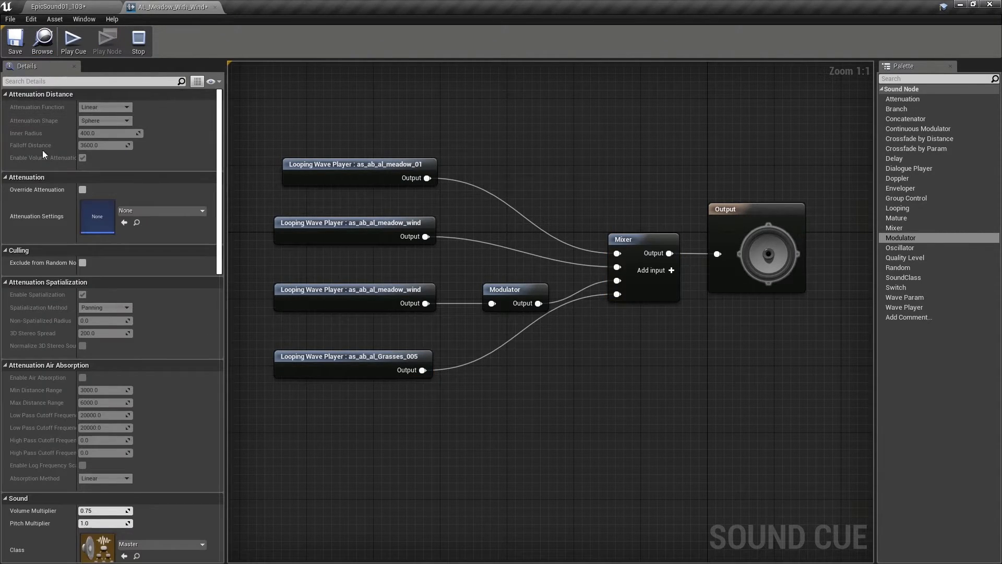
{"action": "left_click", "coordinate": [79, 47]}
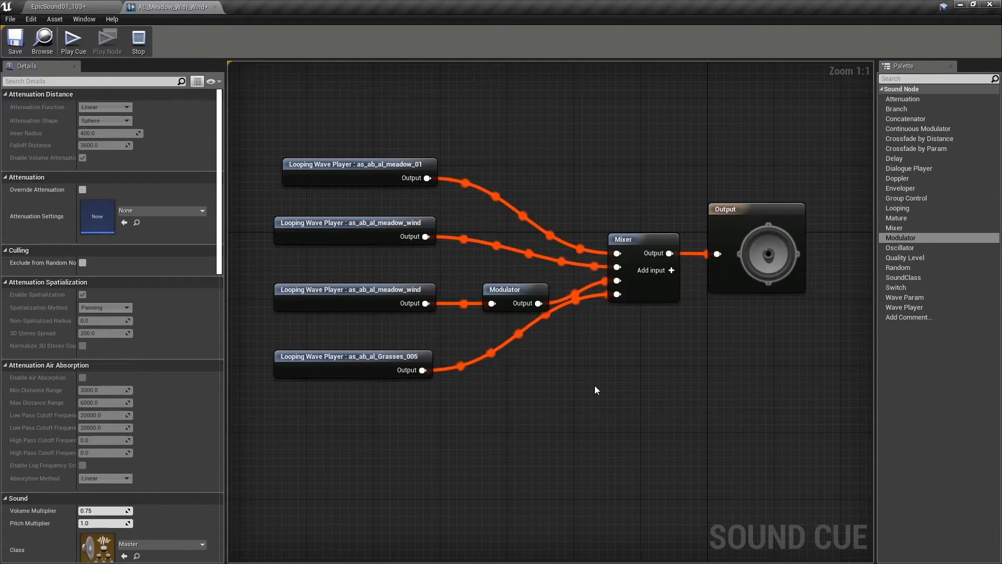
{"action": "left_click", "coordinate": [138, 41]}
- Search the Audio folder for "meadow" and assign the AL_Meadow_With_Wind cue as the Al_Meadow ambient sound actor's sound
{"action": "left_click", "coordinate": [63, 6]}
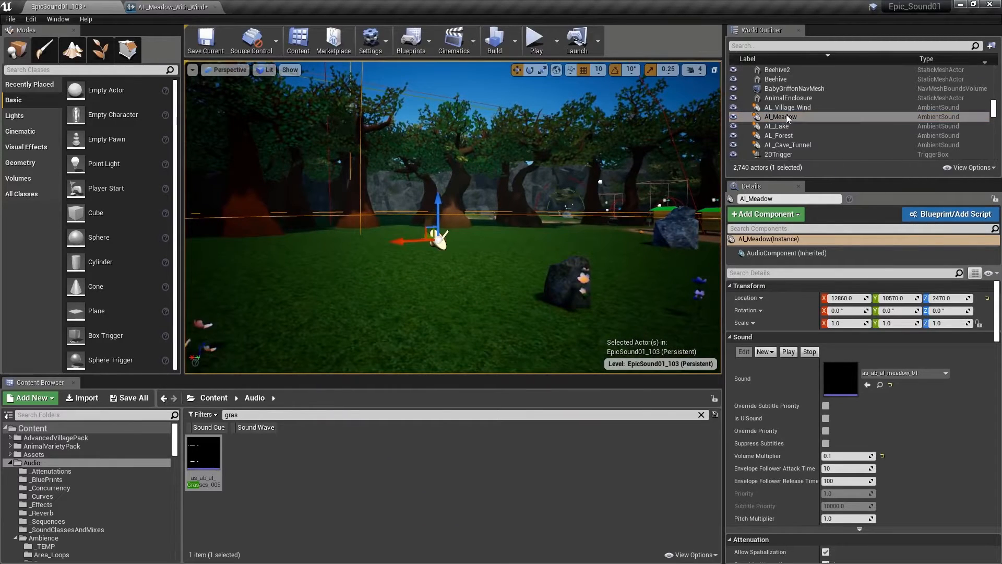
{"action": "left_click_drag", "start_coordinate": [264, 416], "coordinate": [204, 417]}
{"action": "type", "text": "me"}
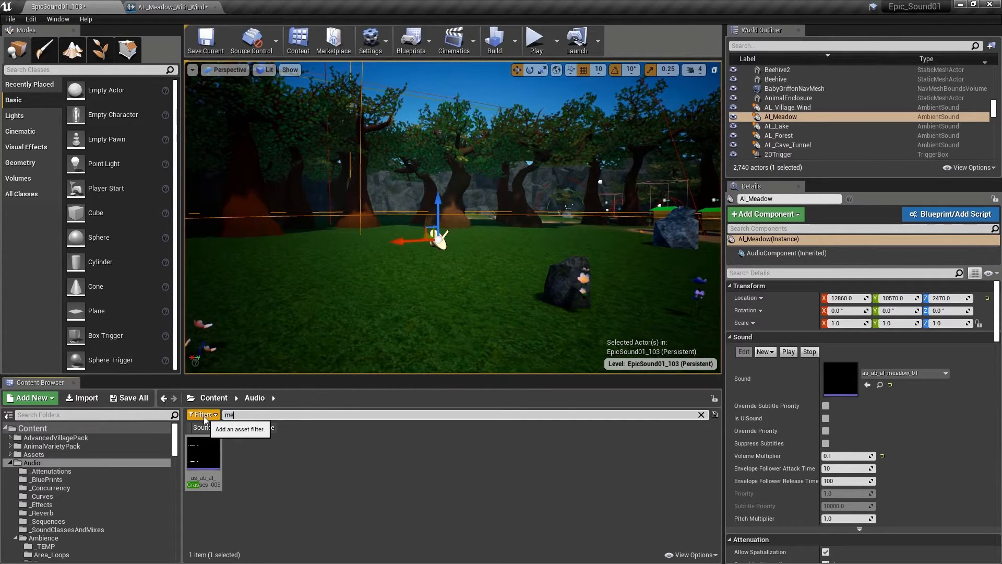
{"action": "type", "text": "adow"}
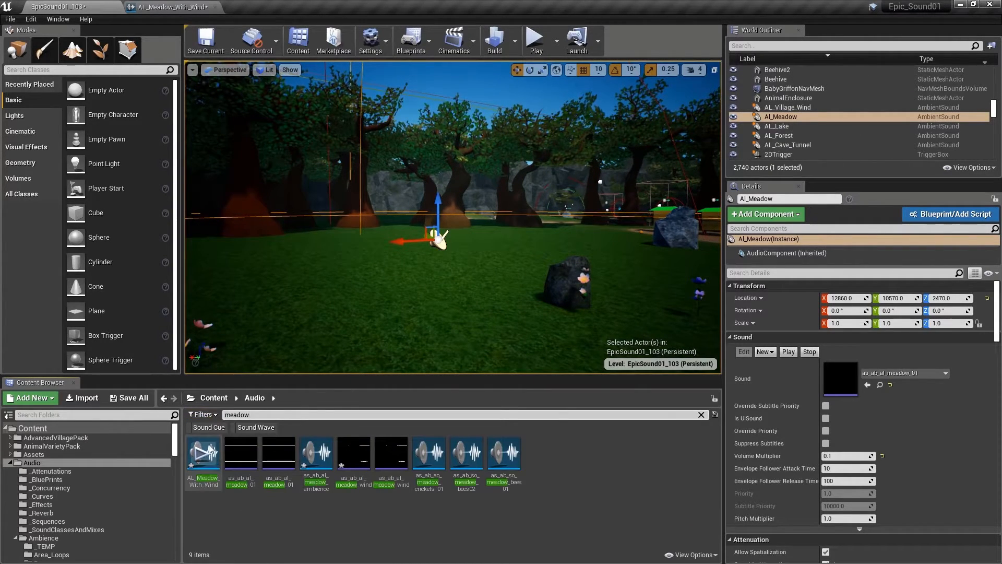
{"action": "left_click", "coordinate": [209, 449]}
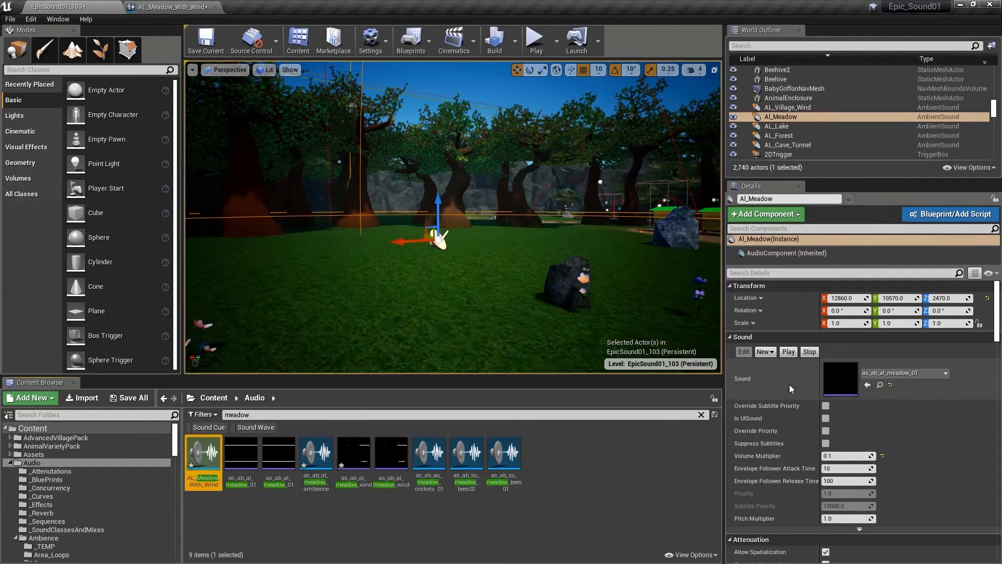
{"action": "left_click", "coordinate": [868, 385]}
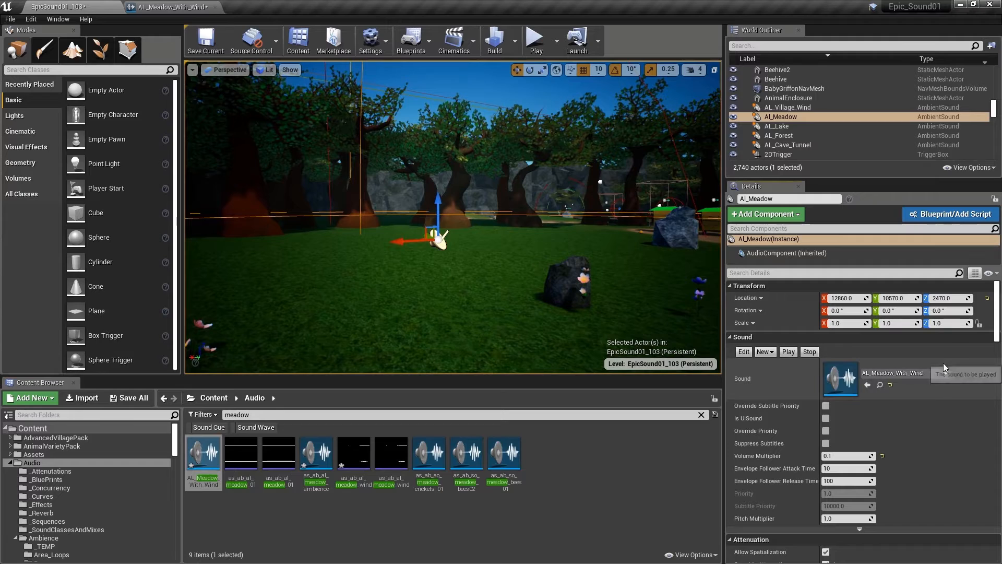
- Play the level from the forest path, walk into the meadow to hear the new ambience, then stop the play session
{"action": "right_click_drag", "start_coordinate": [437, 249], "coordinate": [516, 225]}
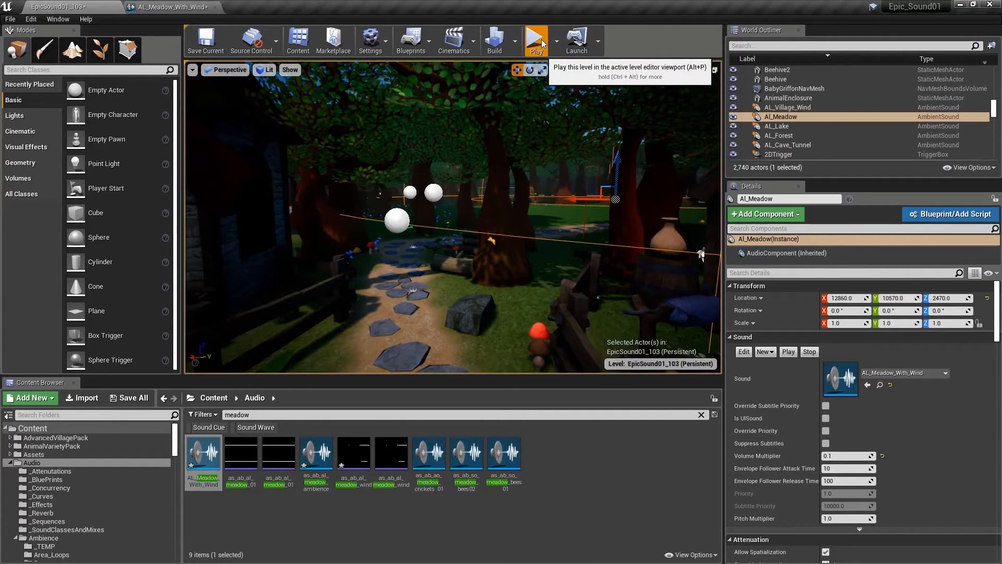
{"action": "key", "text": "alt+p"}
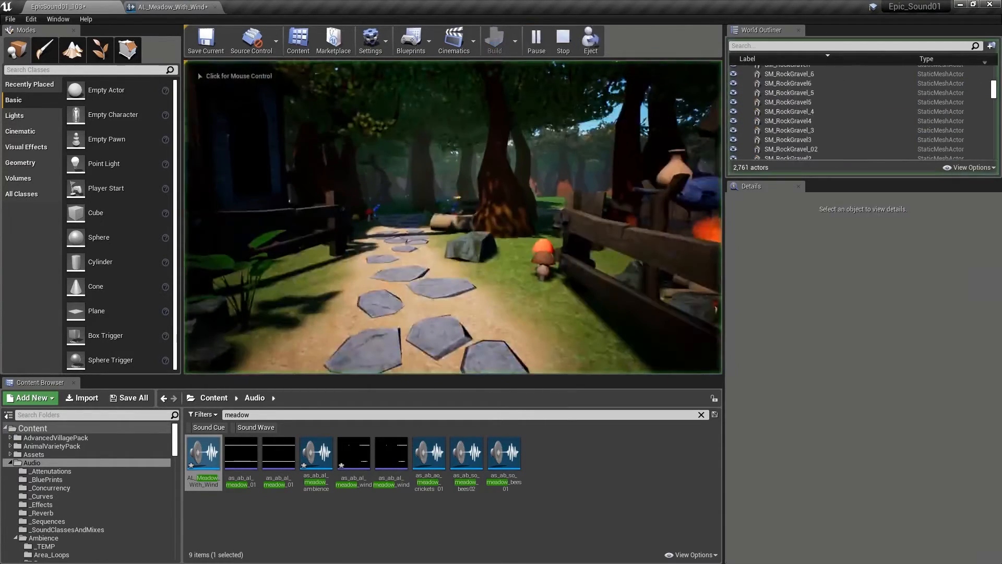
{"action": "key", "text": "w"}
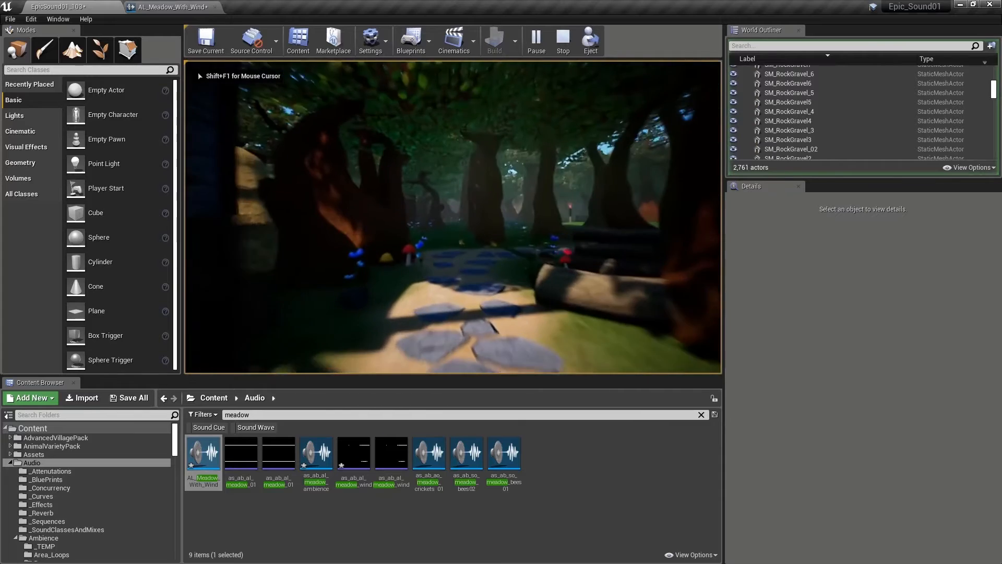
{"action": "key", "text": "w"}
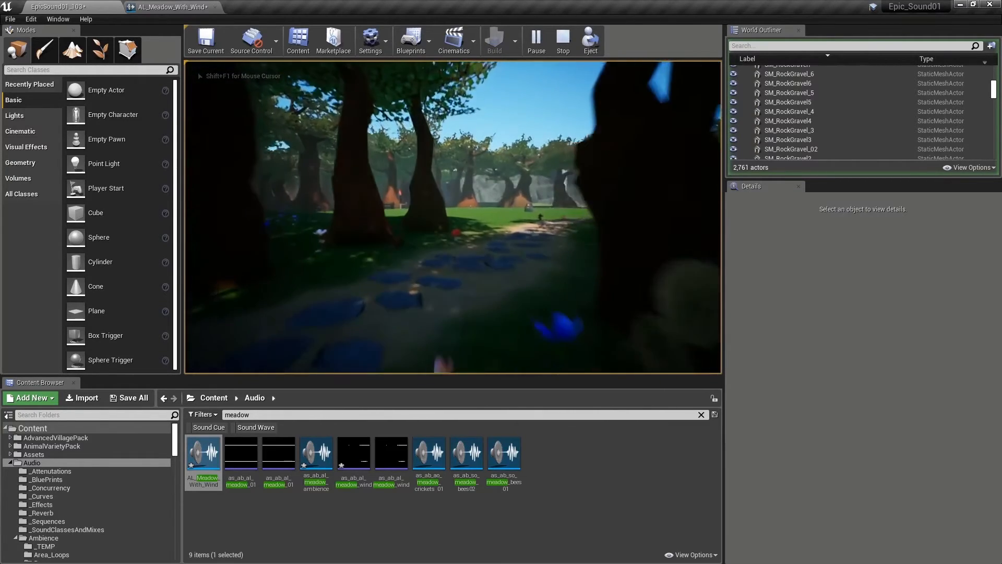
{"action": "key", "text": "w"}
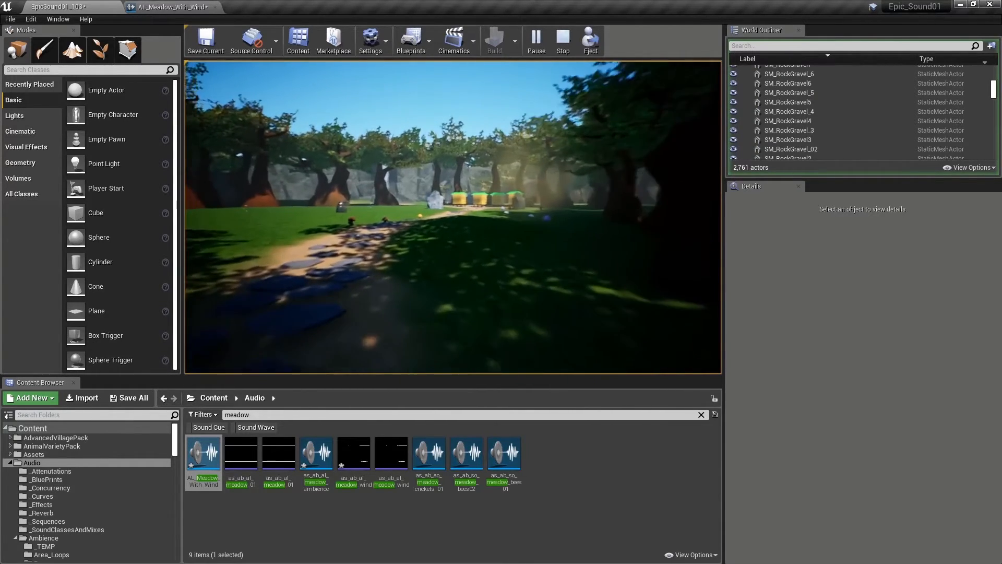
{"action": "key", "text": "w"}
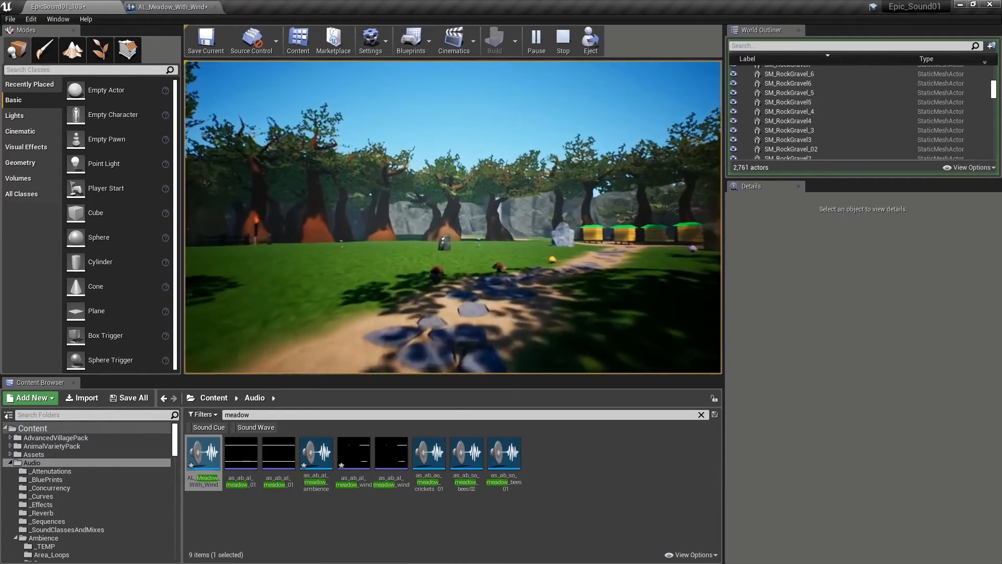
{"action": "key", "text": "w"}
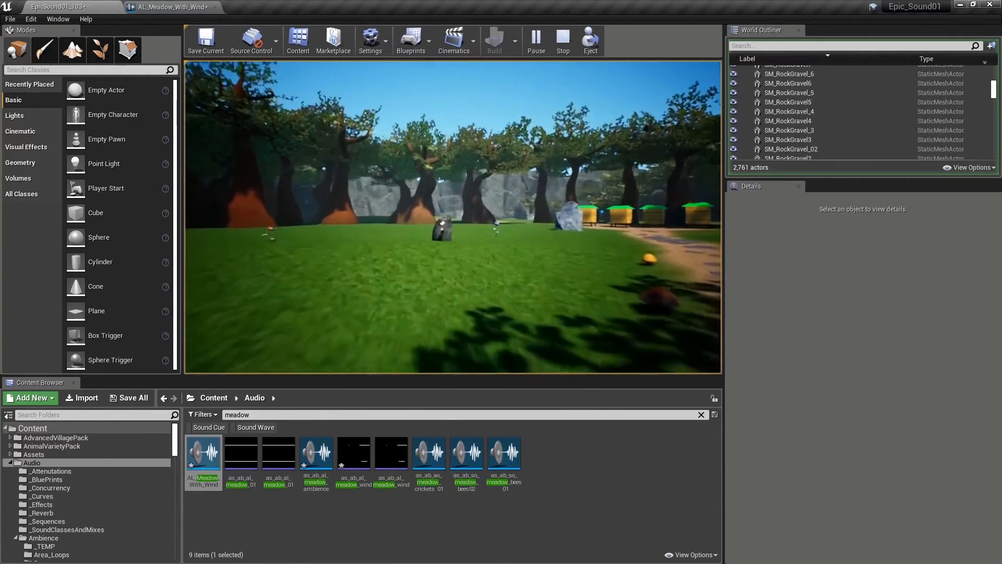
{"action": "key", "text": "w"}
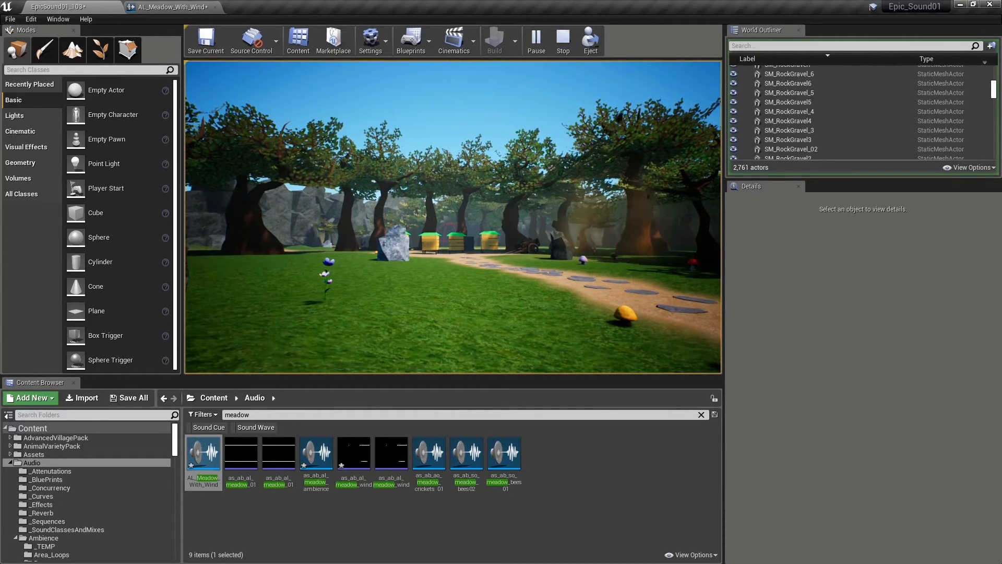
{"action": "key", "text": "Escape"}
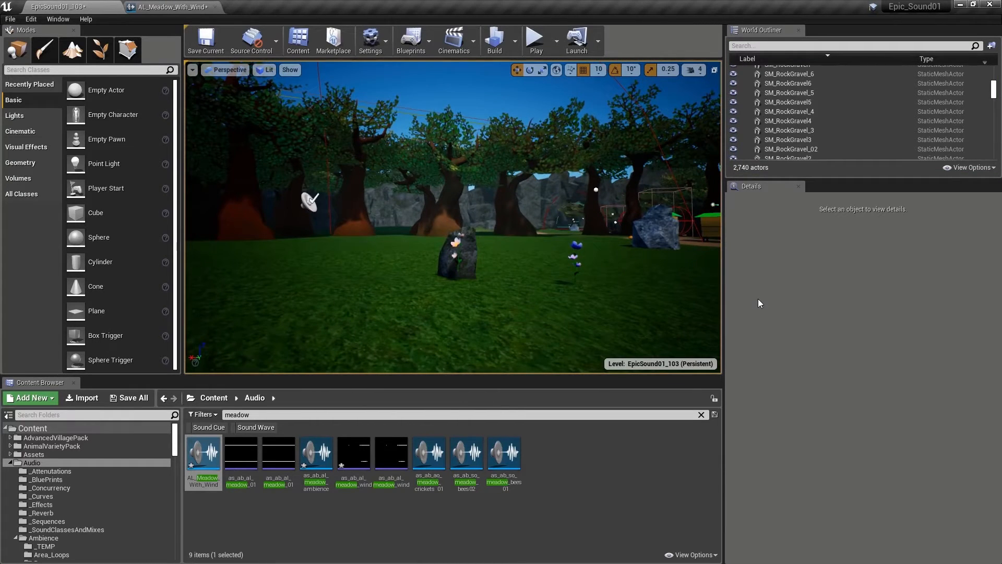
- Return to the AL_Meadow_With_Wind cue graph and select all four looping Wave Player nodes
{"action": "left_click", "coordinate": [170, 7]}
{"action": "left_click_drag", "start_coordinate": [380, 179], "coordinate": [380, 376]}
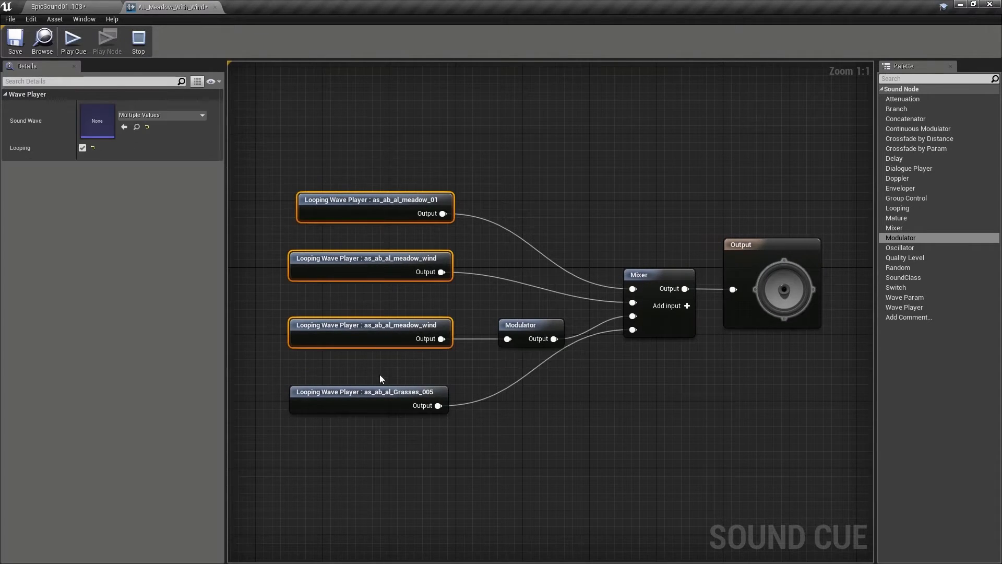
{"action": "left_click_drag", "start_coordinate": [375, 156], "coordinate": [405, 432]}
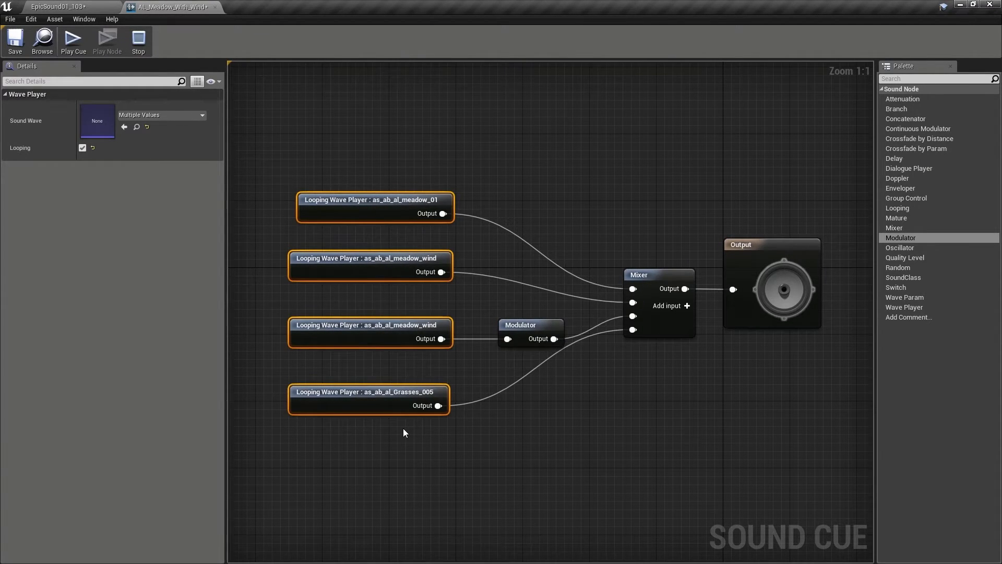
- Move the Modulator next to its as_ab_al_meadow_wind Wave Player and shift the Mixer slightly toward the Wave Players
{"action": "left_click", "coordinate": [543, 321]}
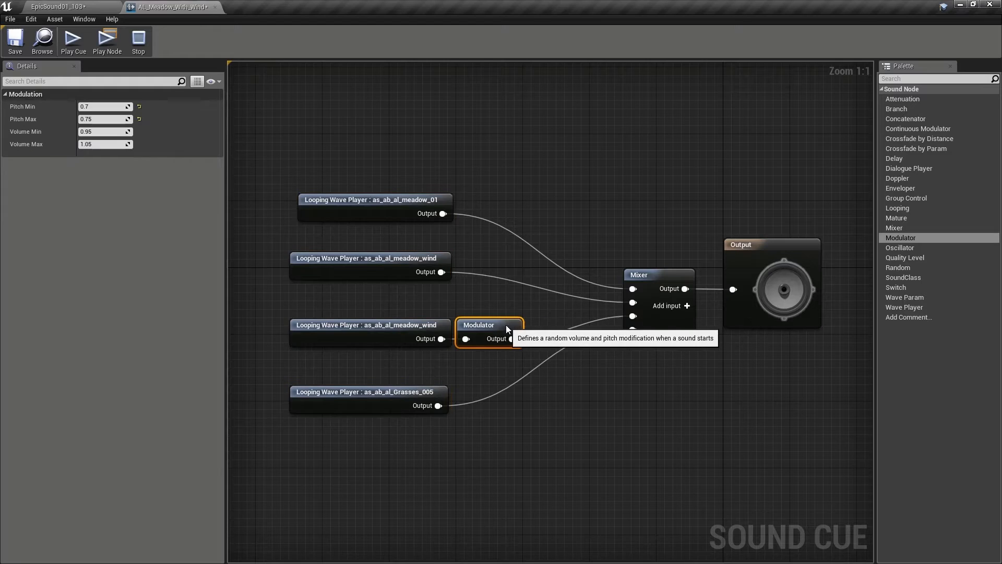
{"action": "left_click_drag", "start_coordinate": [543, 321], "coordinate": [500, 321]}
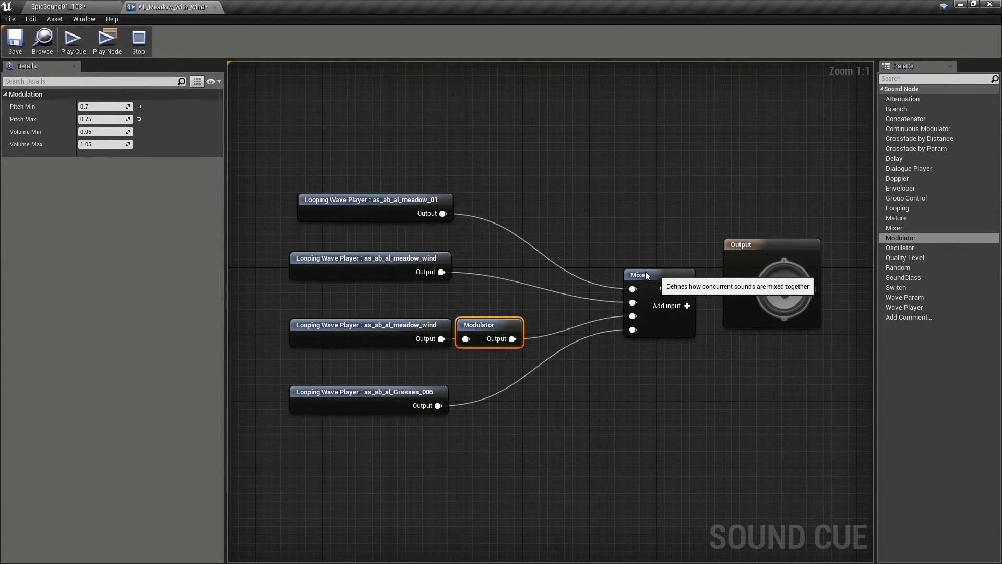
{"action": "left_click_drag", "start_coordinate": [648, 279], "coordinate": [631, 279]}
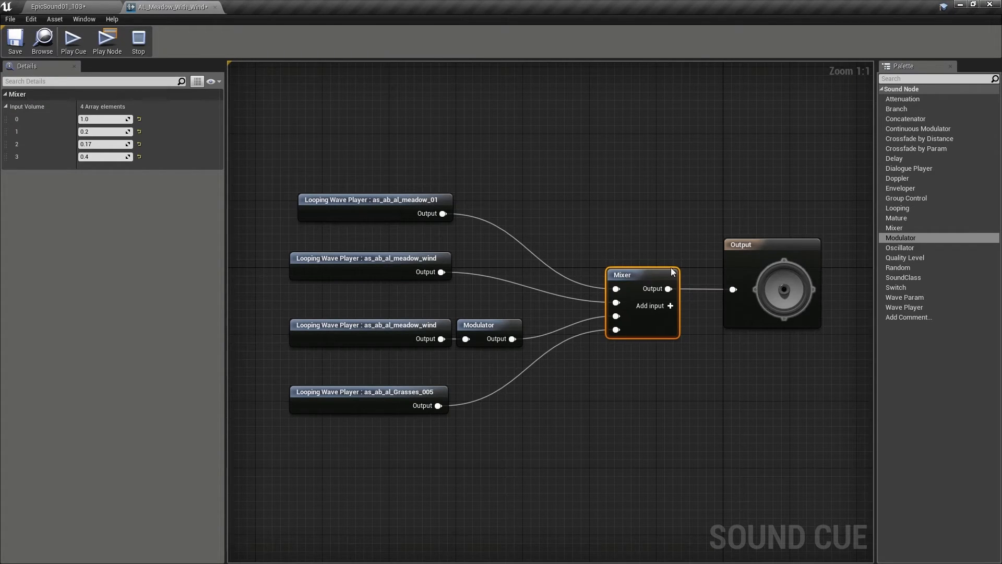
- Move the as_ab_al_meadow_01 Wave Player up, away from the wind layers, and line up its left edge with the other Wave Players
{"action": "left_click_drag", "start_coordinate": [365, 142], "coordinate": [346, 337]}
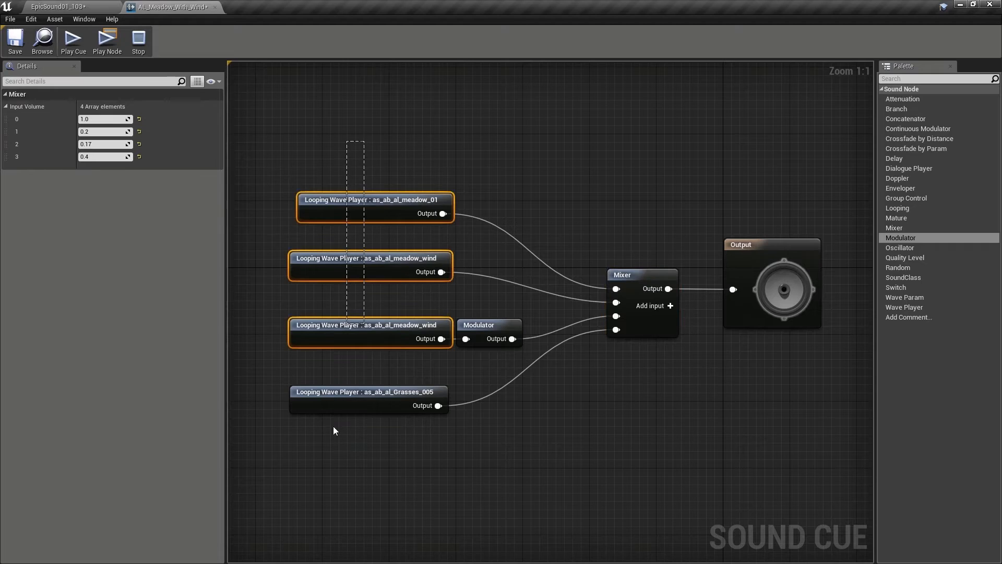
{"action": "left_click_drag", "start_coordinate": [415, 470], "coordinate": [407, 167]}
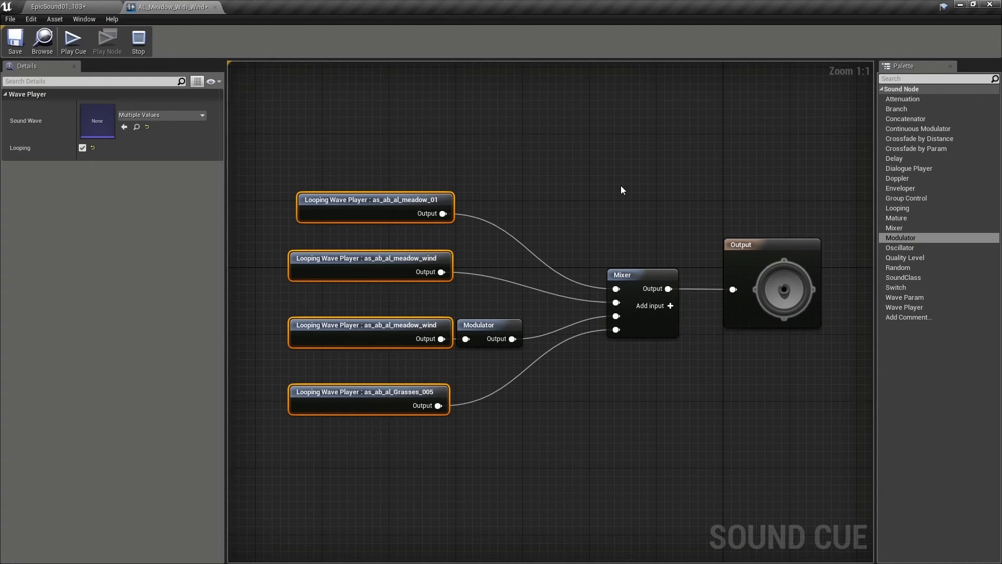
{"action": "left_click", "coordinate": [429, 160]}
{"action": "left_click_drag", "start_coordinate": [390, 200], "coordinate": [383, 167]}
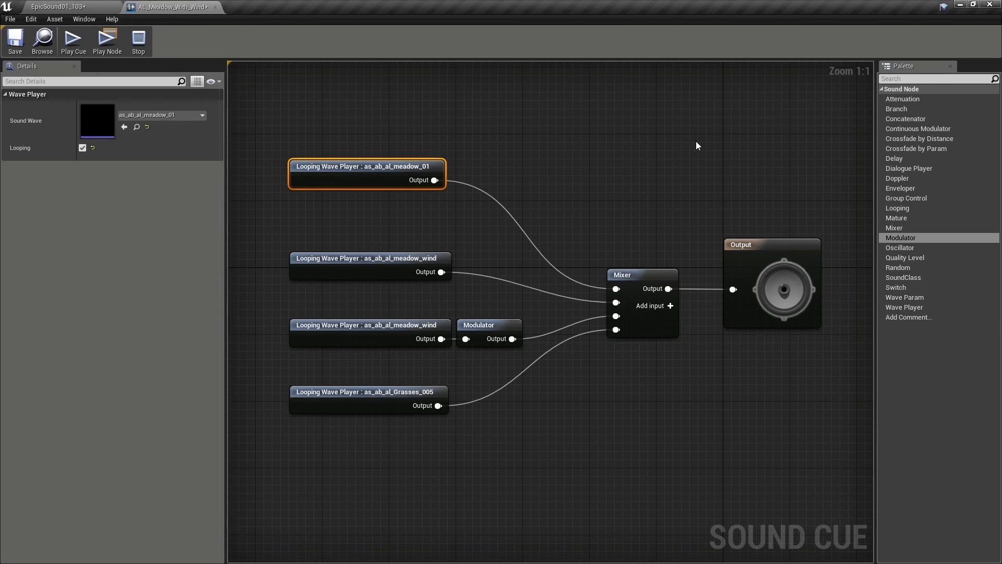
- Shift the Modulator slightly toward the Mixer and select it together with both as_ab_al_meadow_wind Wave Players
{"action": "left_click_drag", "start_coordinate": [496, 321], "coordinate": [521, 325]}
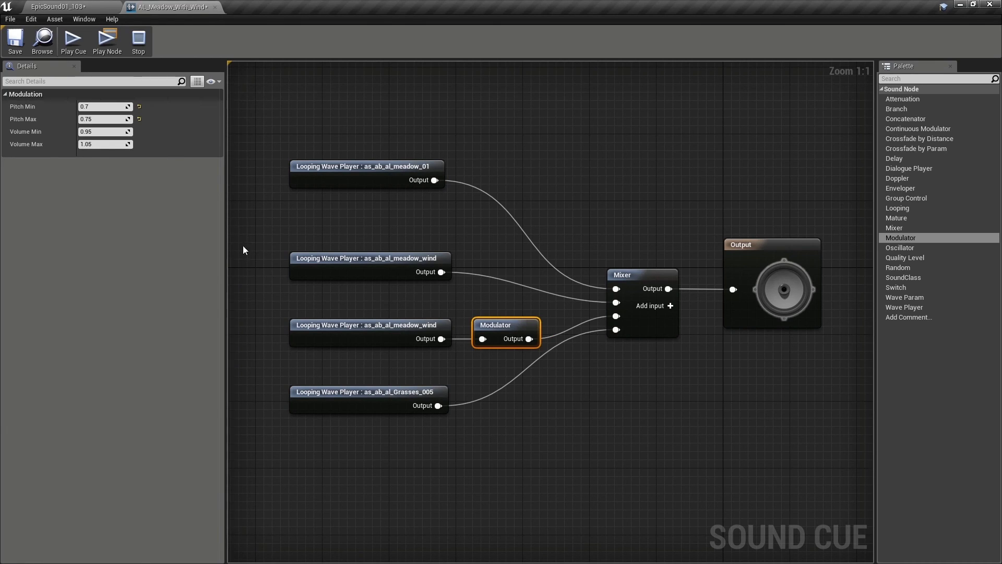
{"action": "left_click_drag", "start_coordinate": [244, 248], "coordinate": [525, 347]}
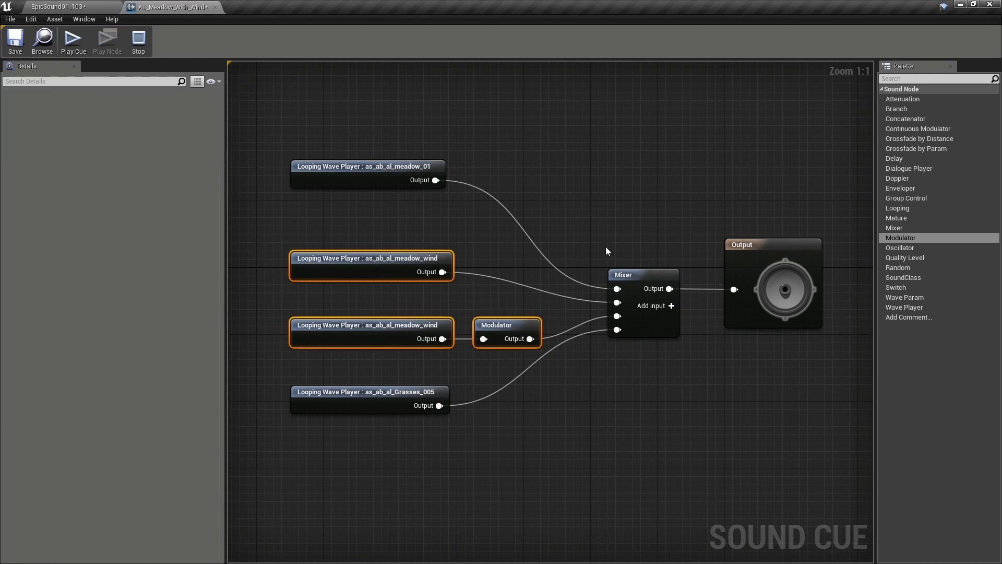